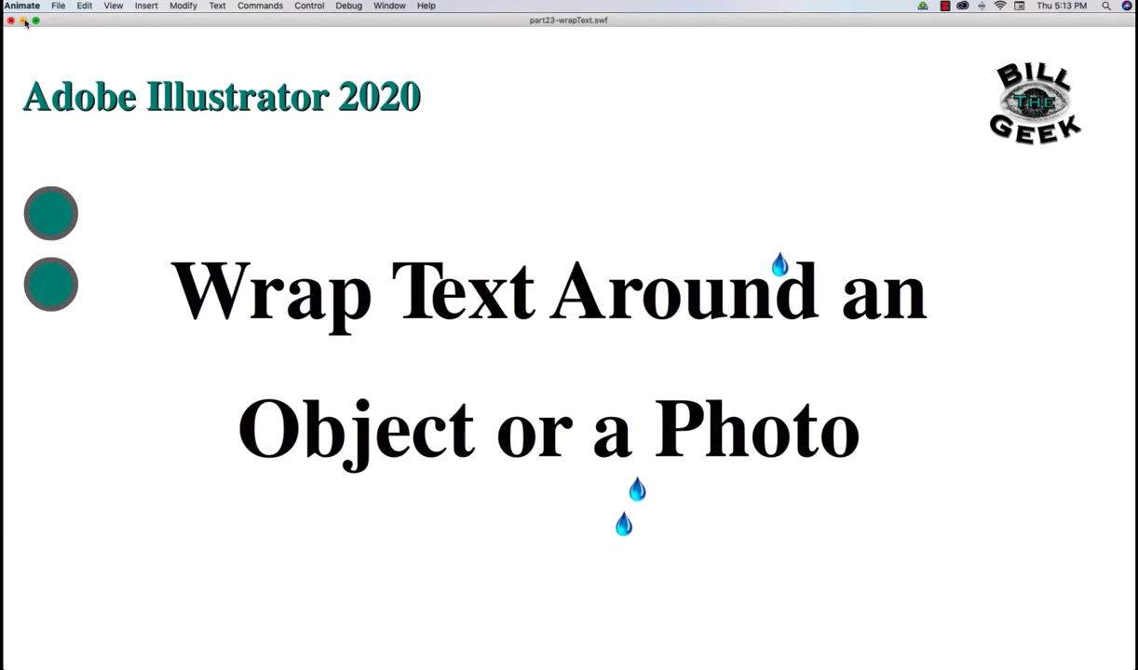
Step: Switch to Illustrator and draw a large rectangle on the page
mouse_move(447, 662)
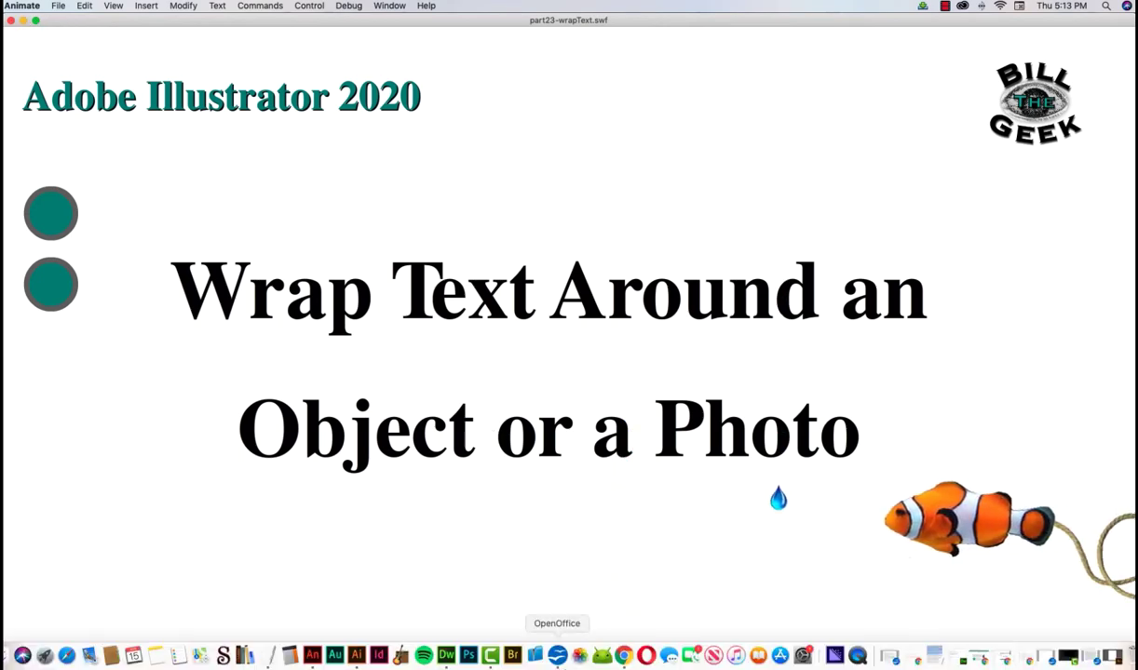
left_click(359, 657)
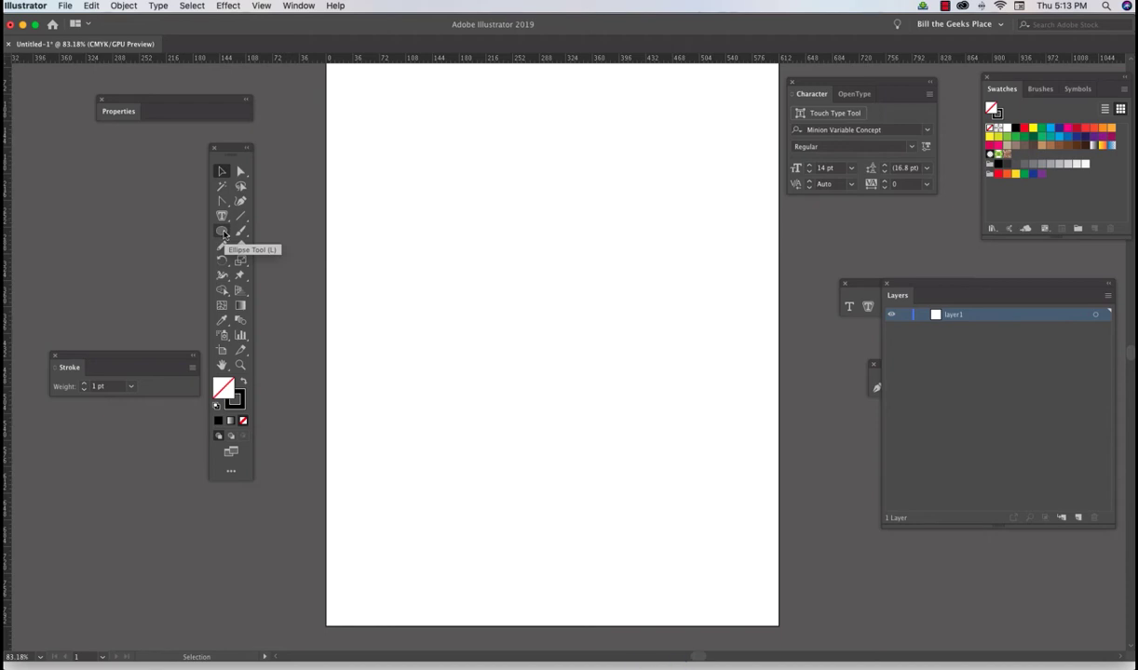
left_click(223, 234)
left_click(261, 231)
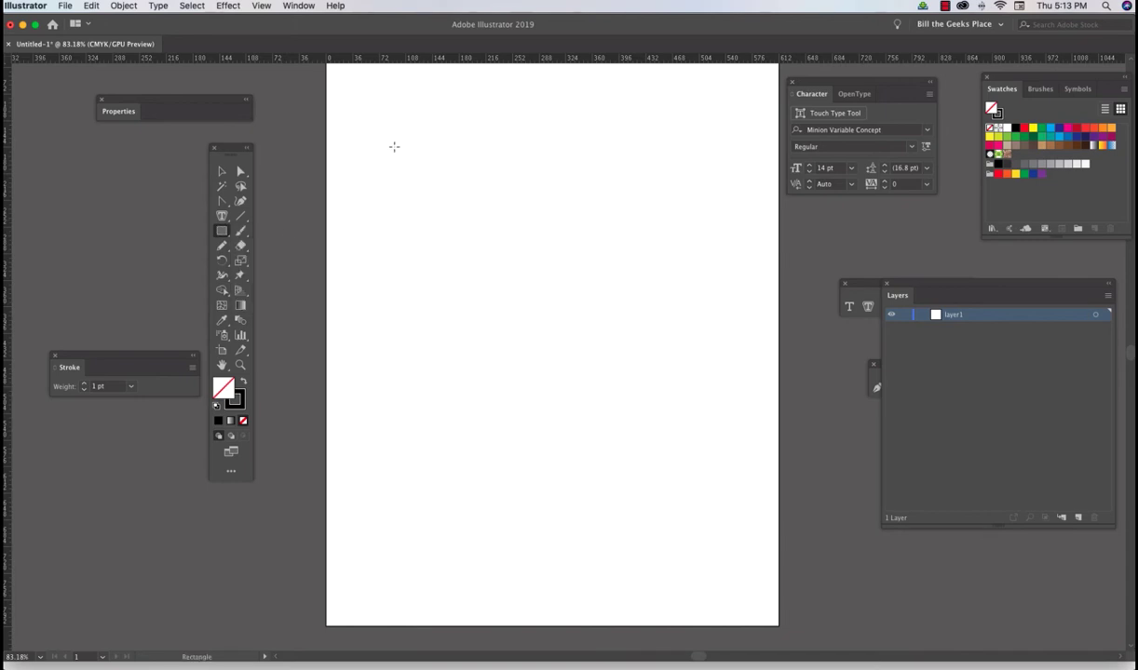
left_click_drag(394, 146, 753, 528)
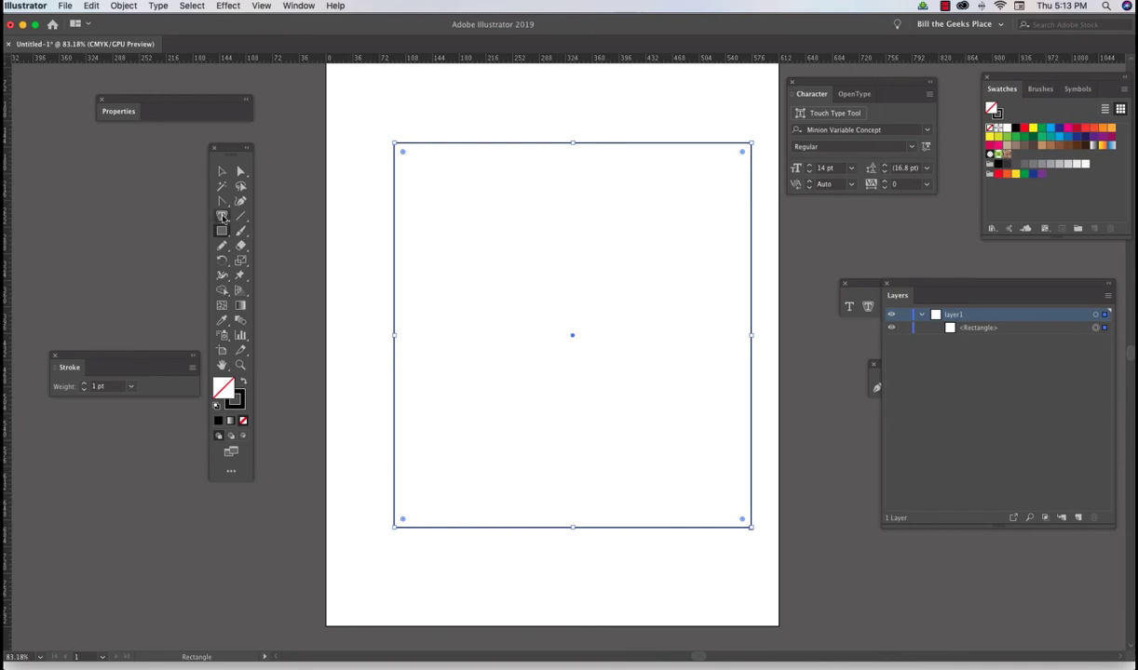
Step: Turn the rectangle into area type and paste the 'Adobe Illustrator Kerning, Leading and Tracking' article
left_click(222, 217)
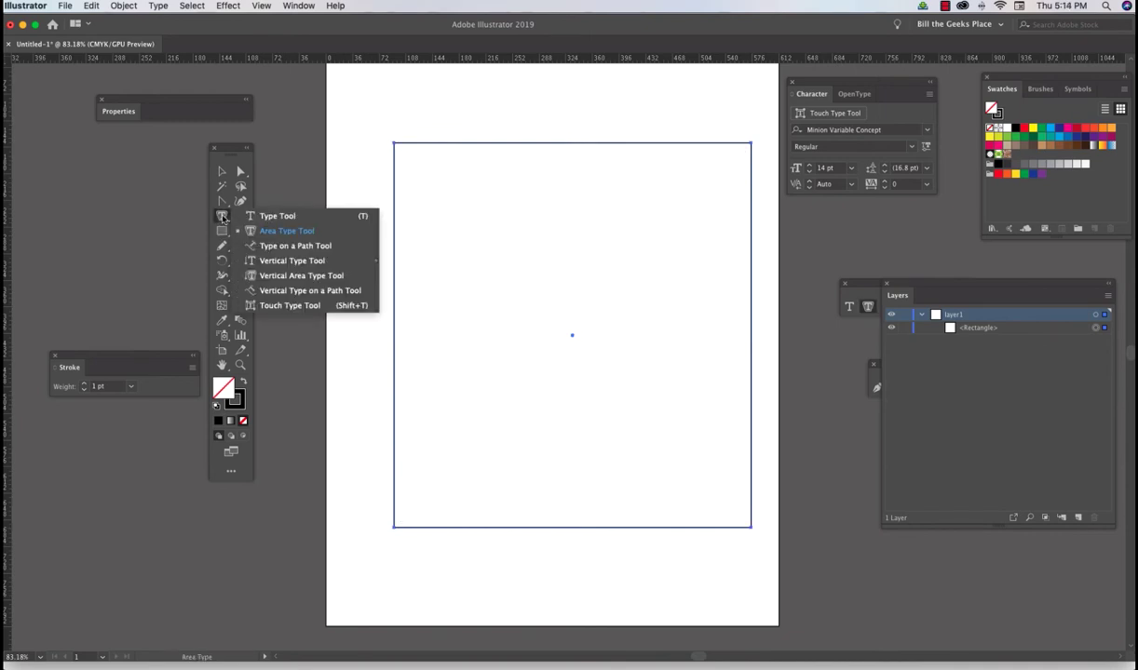
left_click(289, 231)
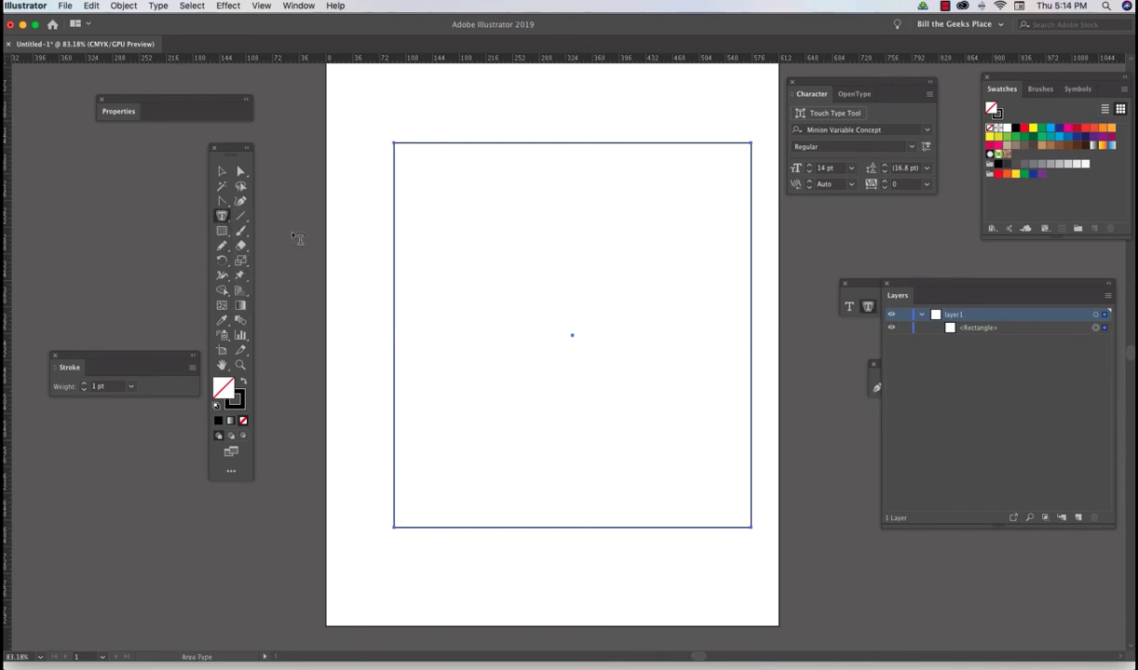
left_click(401, 144)
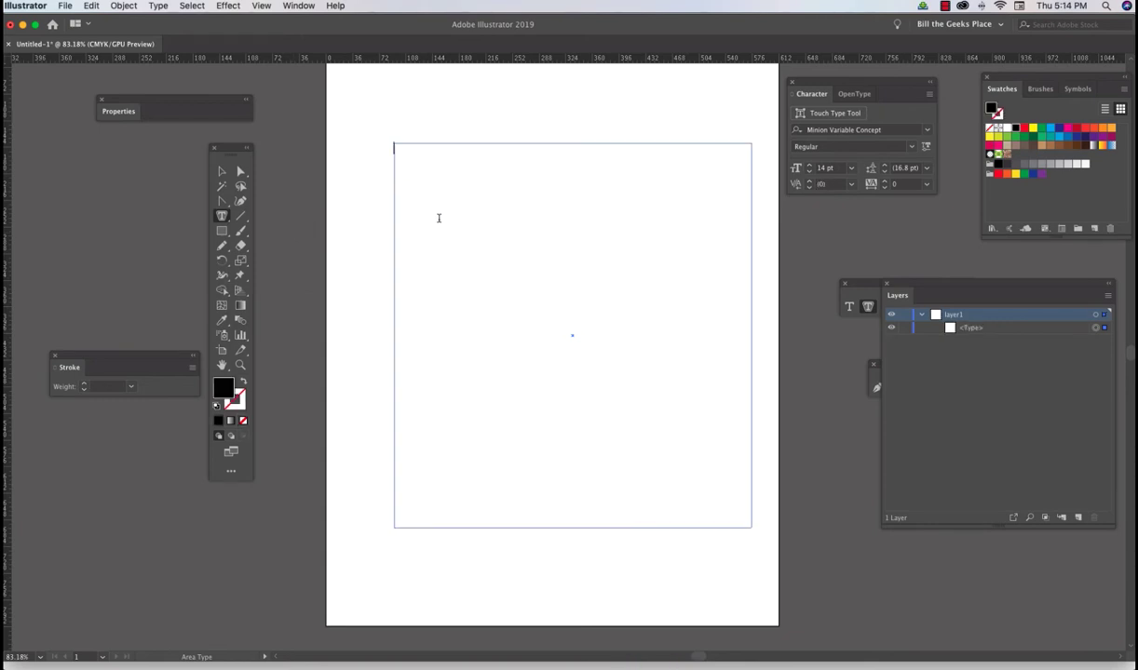
key("super+v")
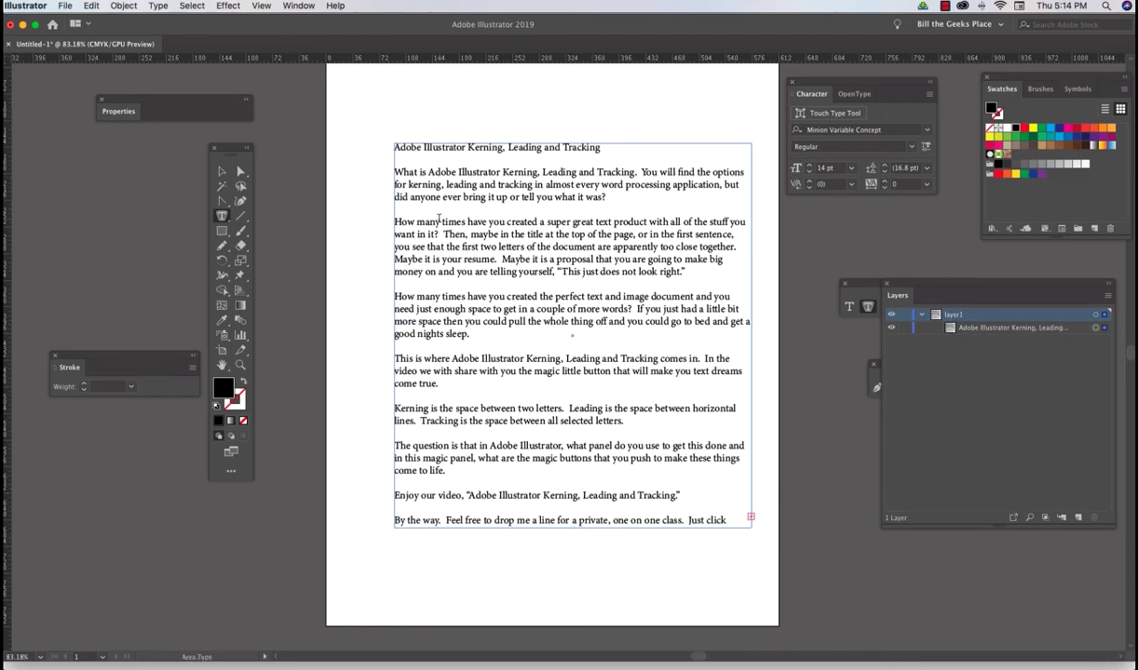
Step: Move the text frame up and extend its bottom so all the article text shows
left_click(222, 171)
left_click_drag(521, 150, 521, 90)
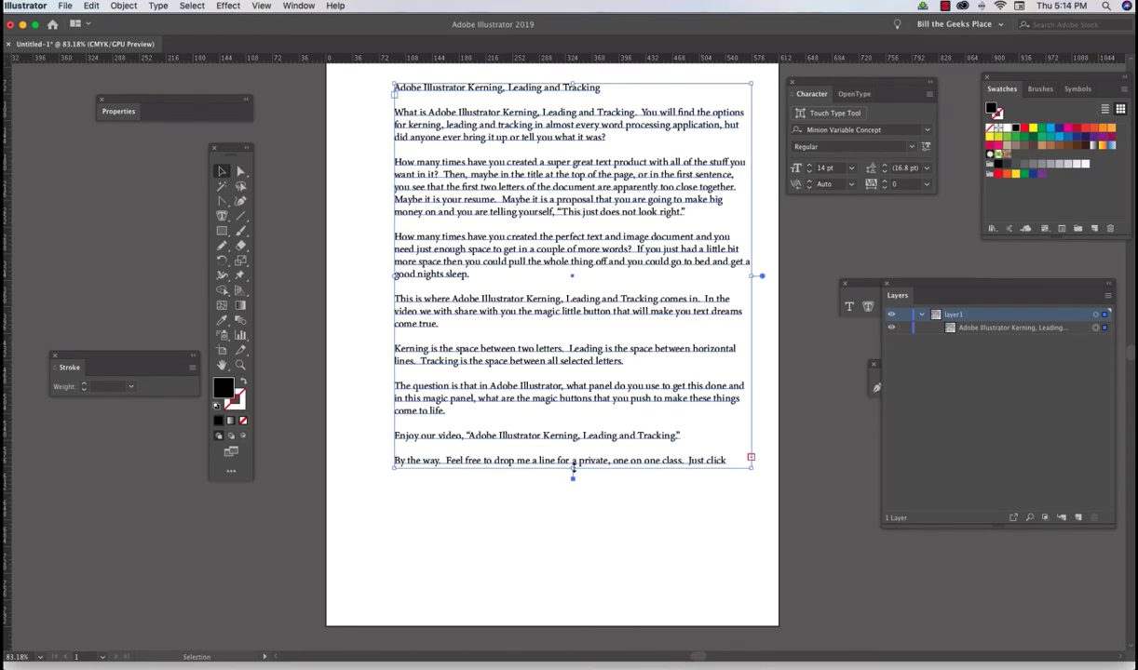
left_click_drag(573, 479, 572, 613)
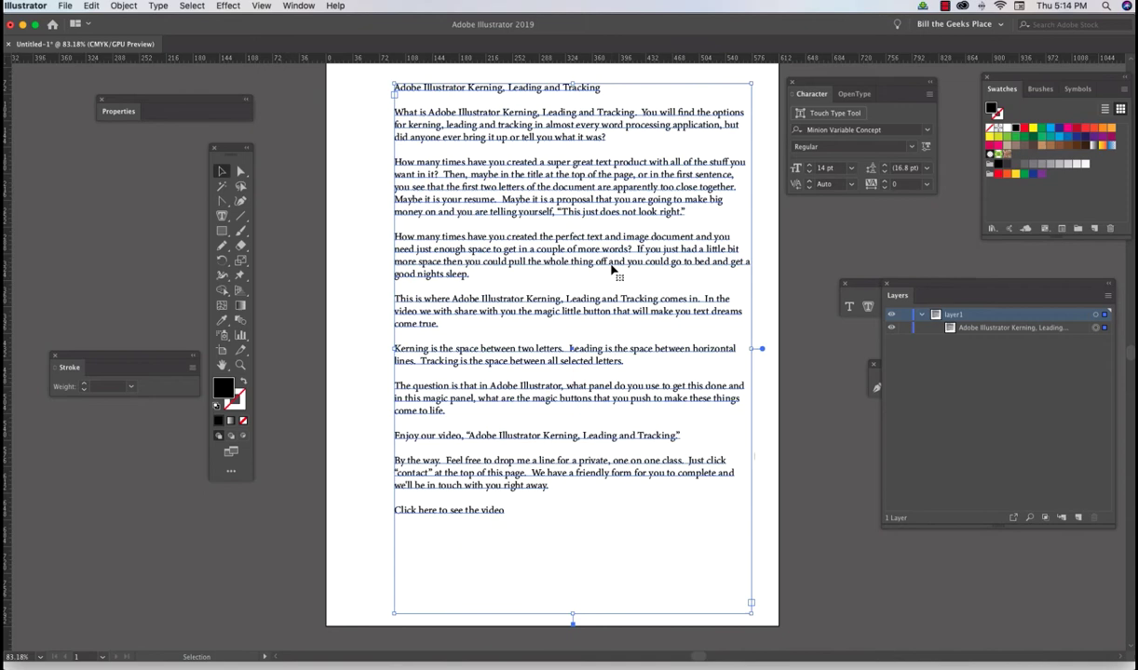
Step: Draw a large ellipse over the left side of the text
left_click(223, 232)
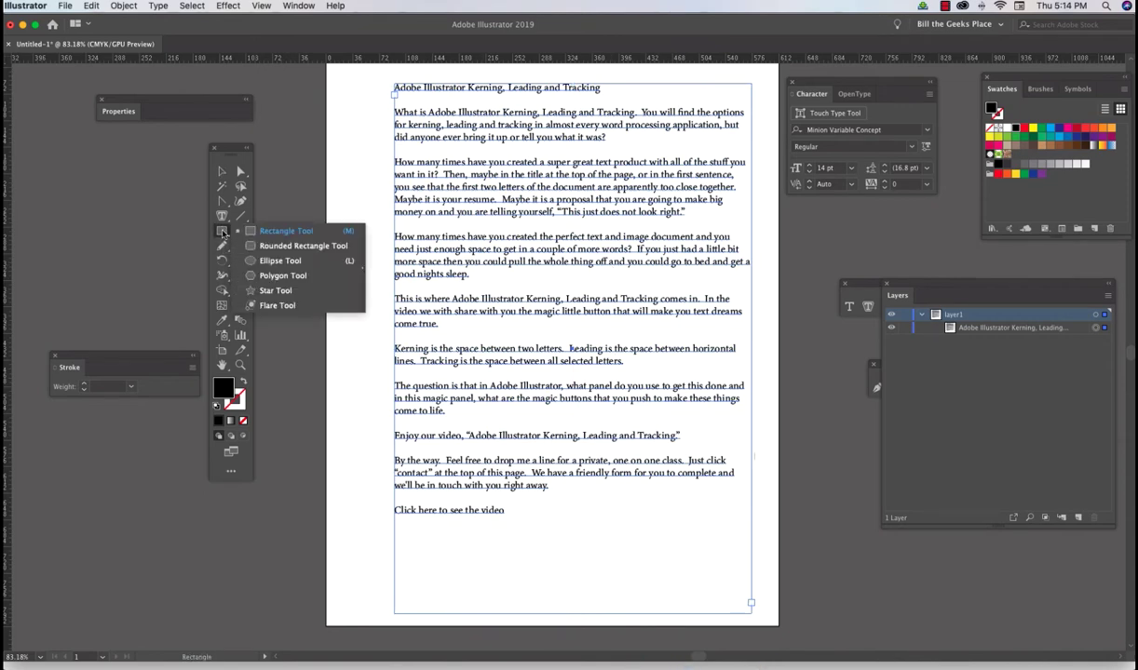
left_click(274, 260)
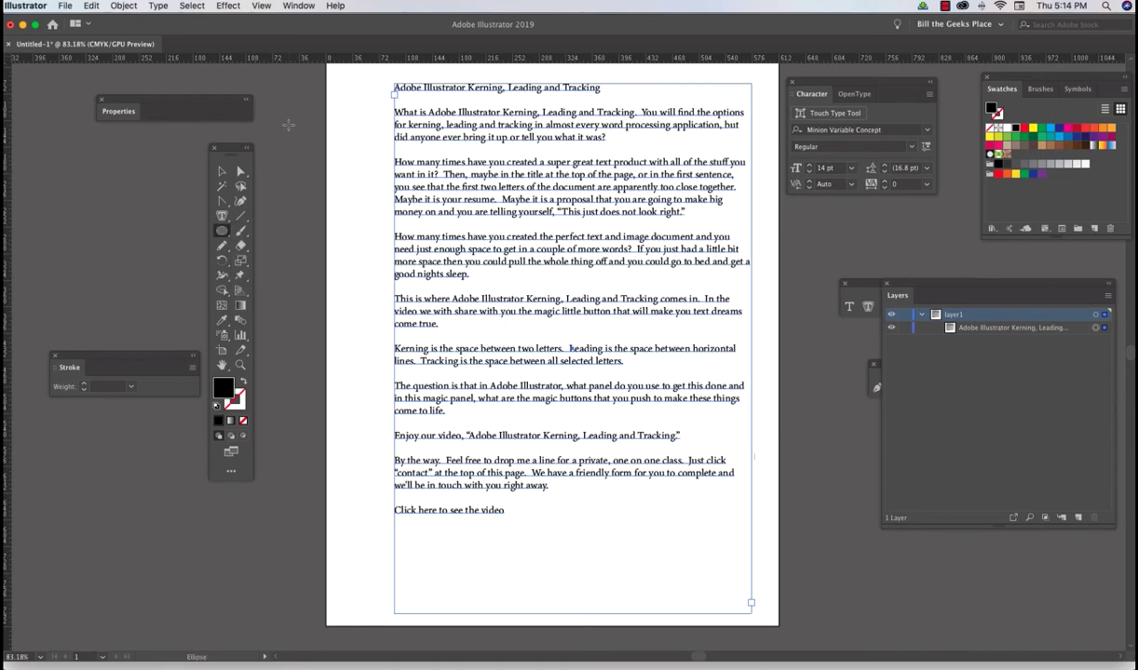
left_click_drag(288, 125, 553, 485)
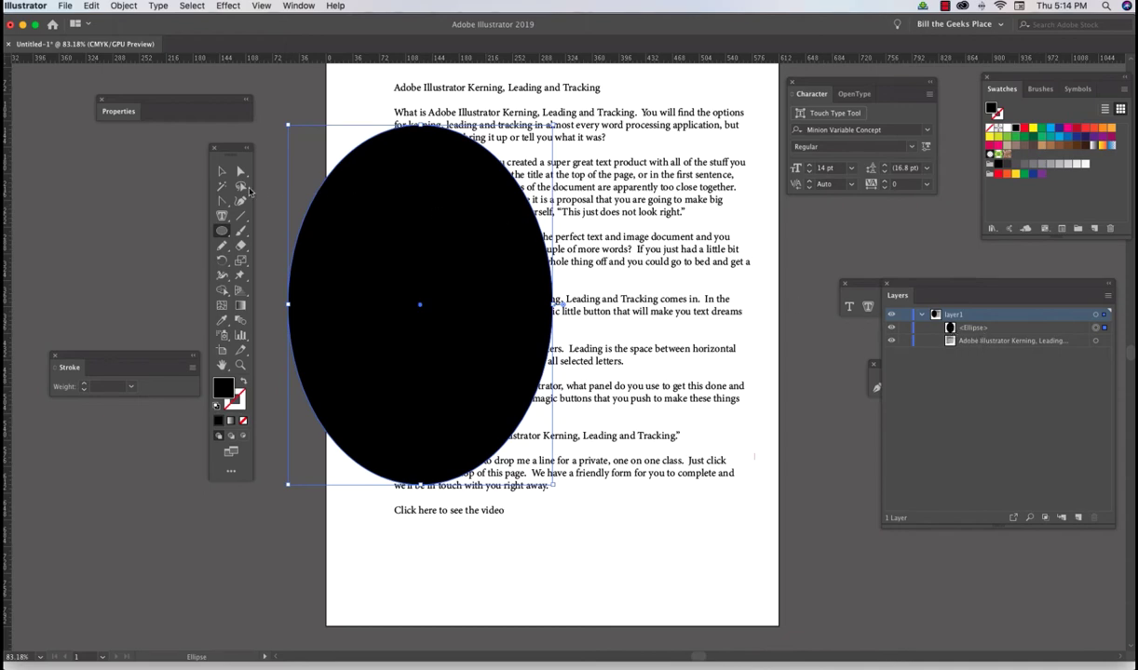
Step: Select the ellipse and text frame together and apply Object > Text Wrap > Make
left_click(221, 170)
key("super+a")
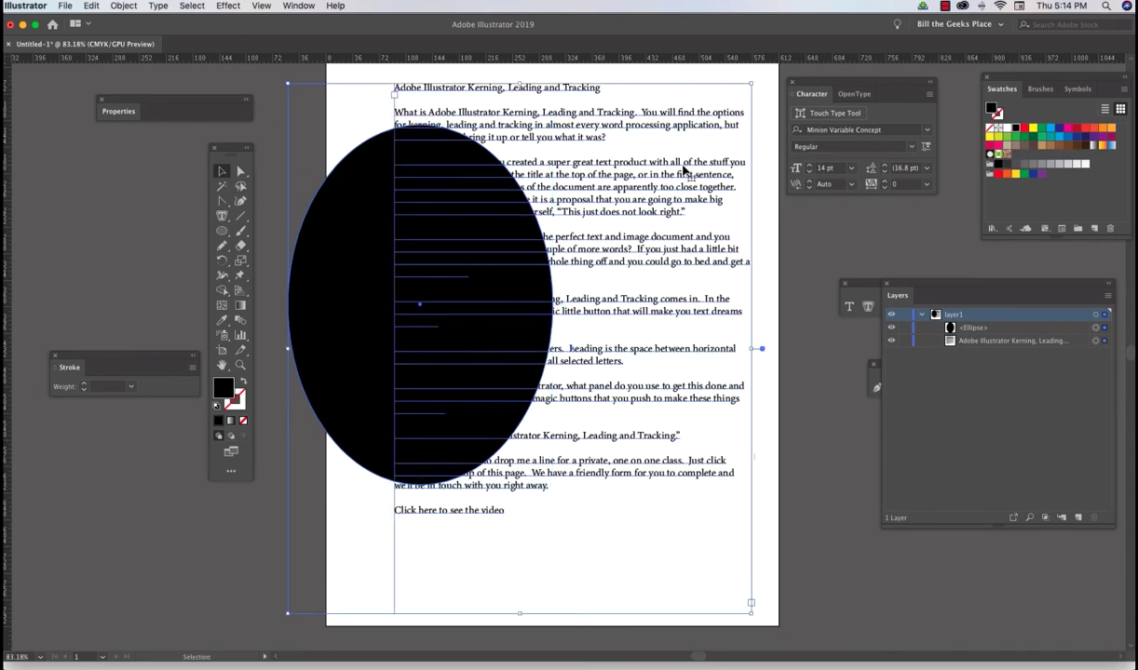
left_click(123, 6)
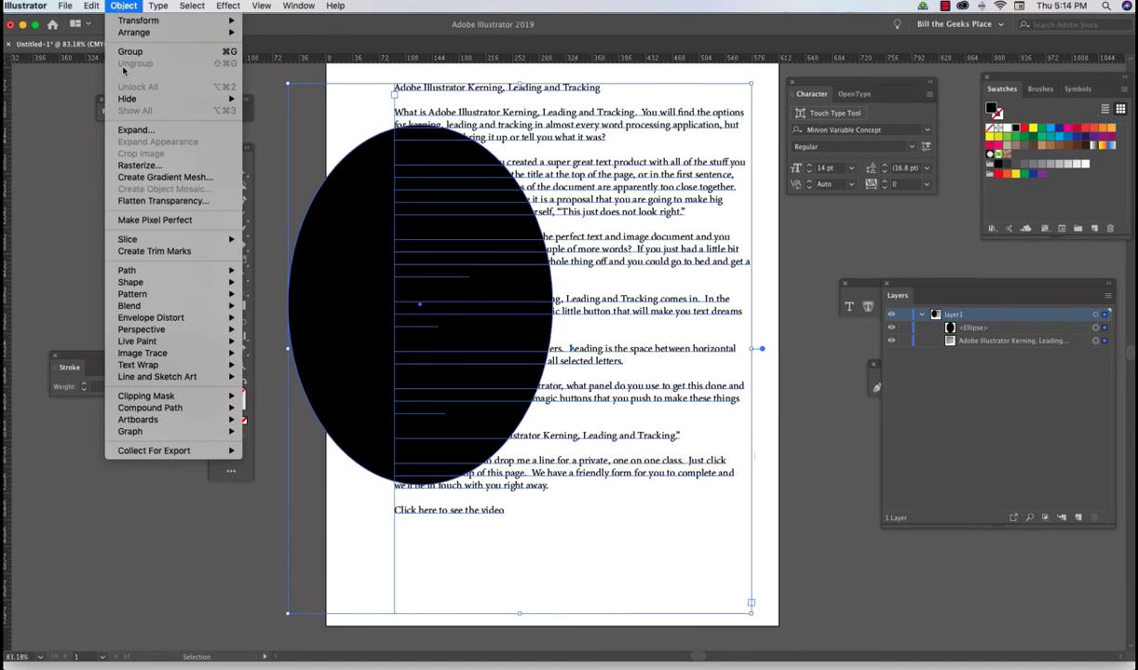
mouse_move(145, 369)
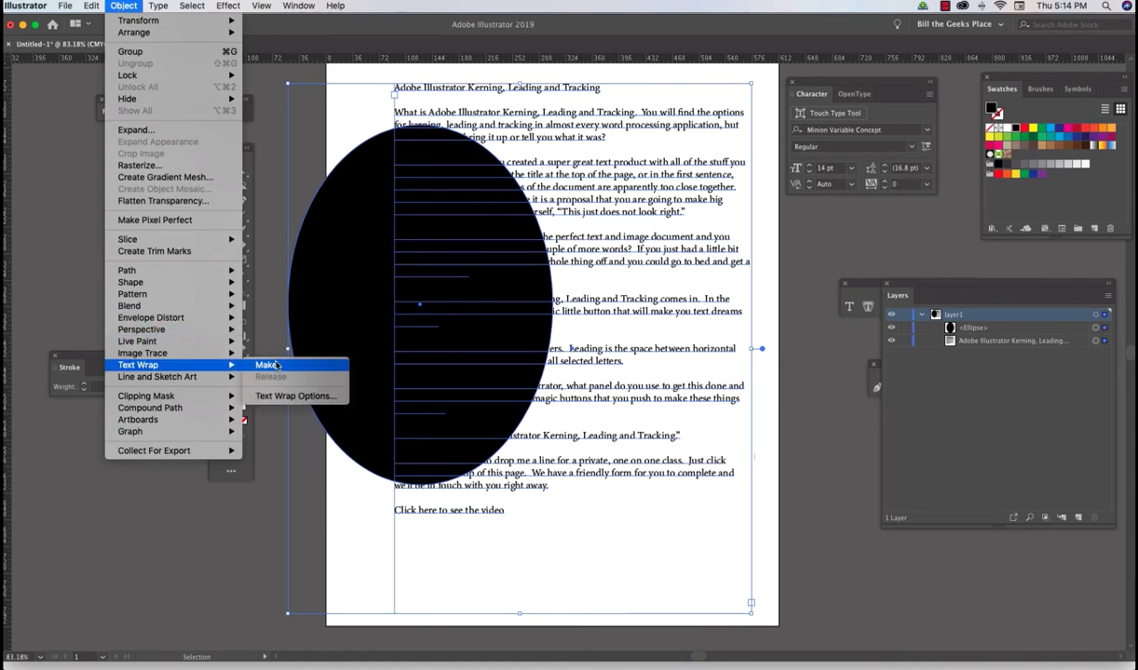
left_click(266, 365)
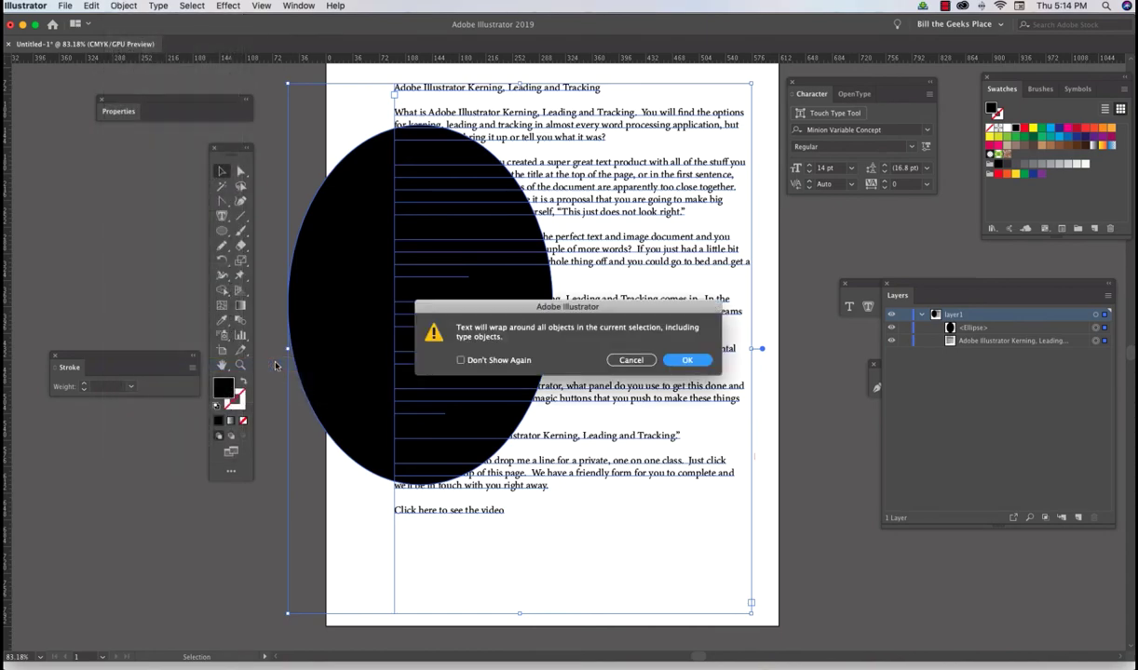
left_click(687, 361)
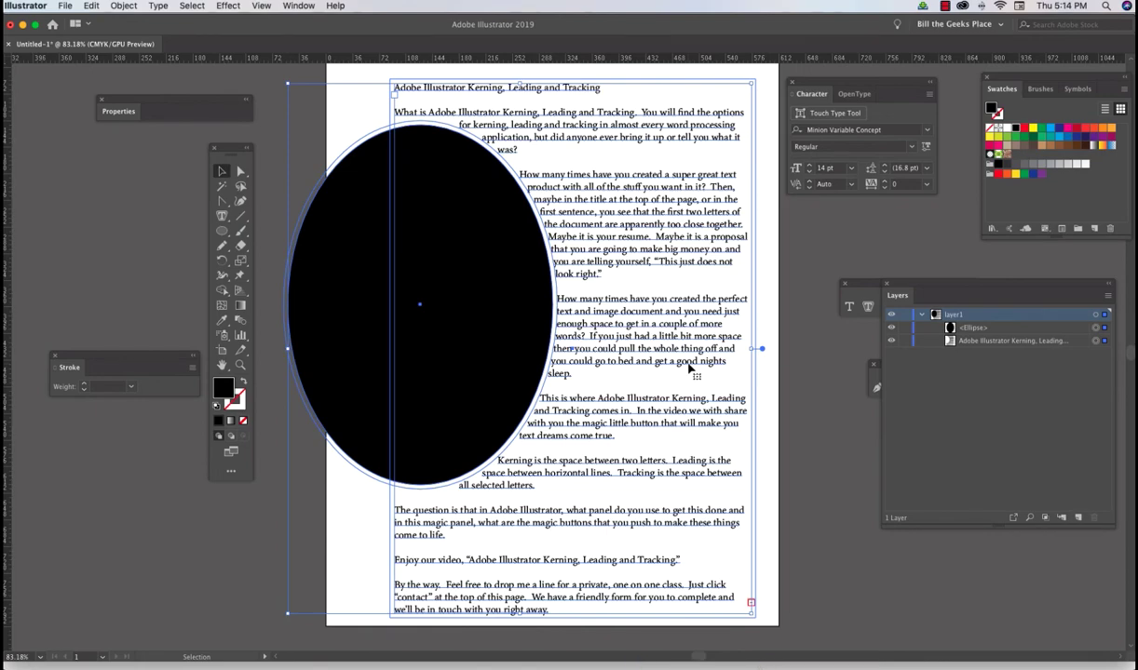
left_click(806, 309)
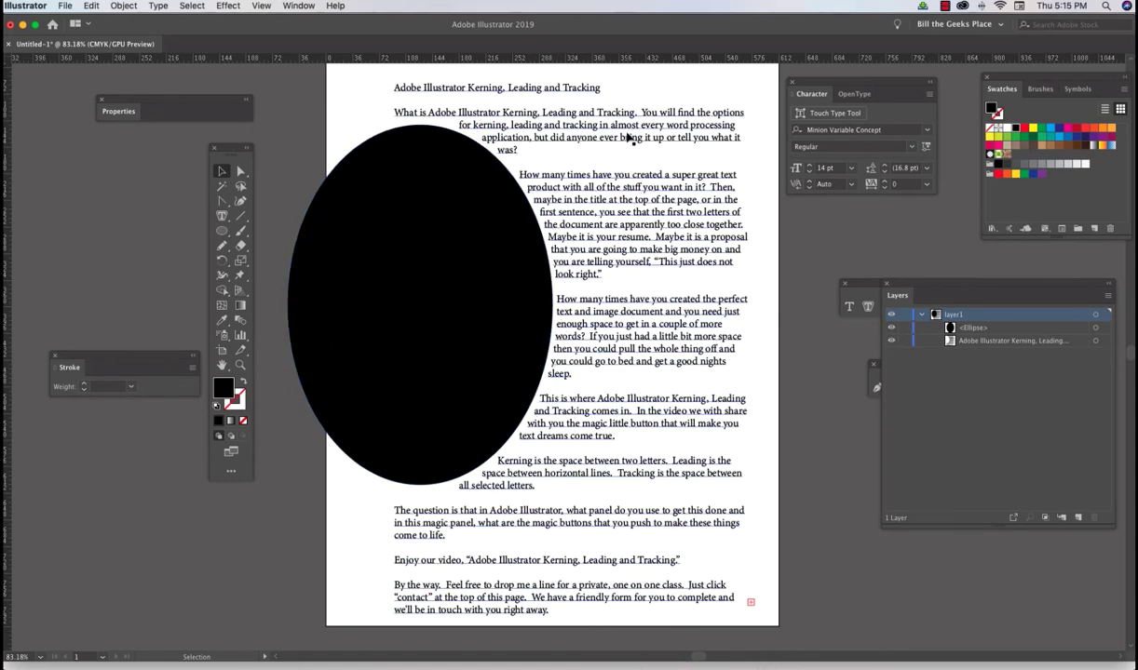
left_click(447, 224)
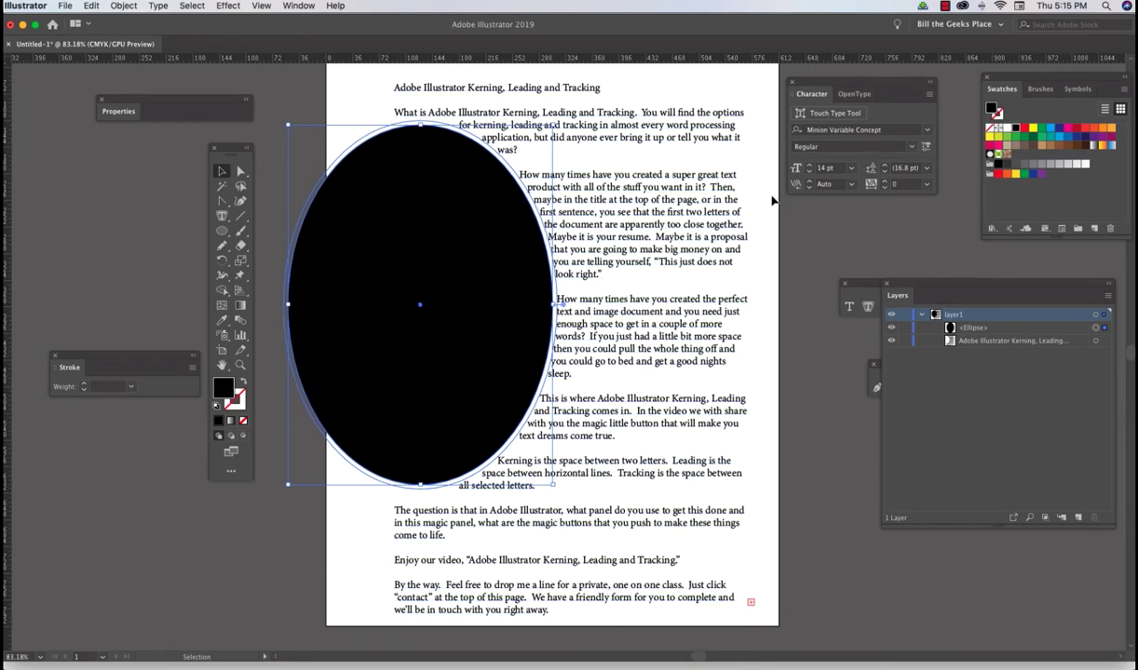
left_click(781, 217)
left_click(689, 179)
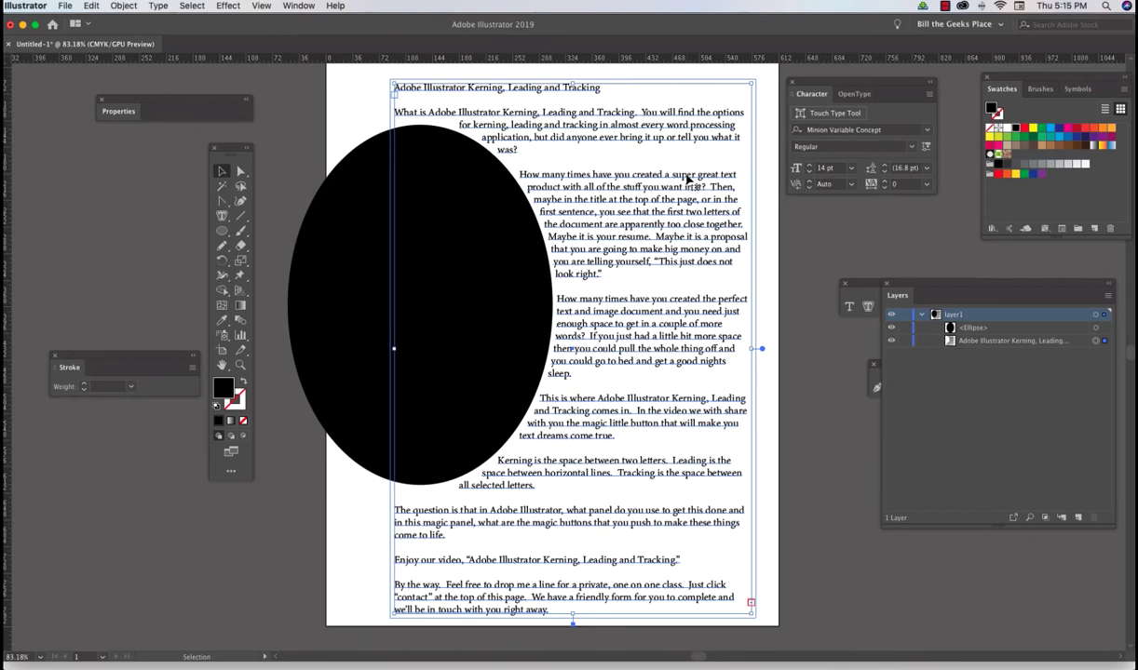
left_click(806, 247)
left_click(437, 297)
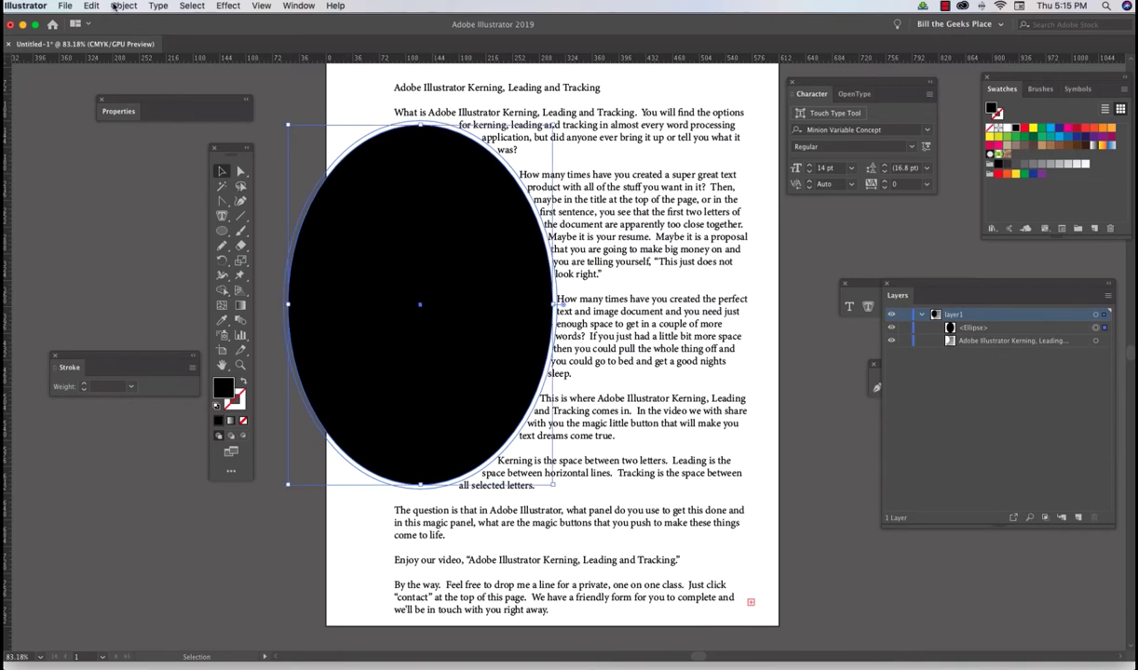
Step: Open Text Wrap Options beside the artwork with Preview turned on
left_click(121, 6)
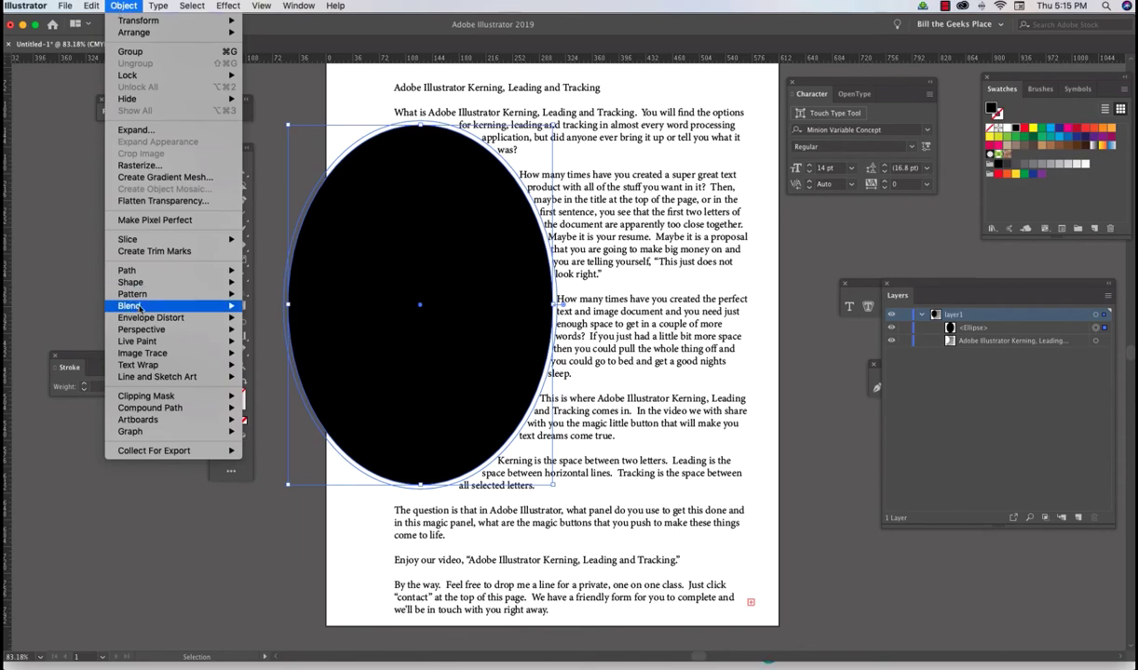
mouse_move(139, 370)
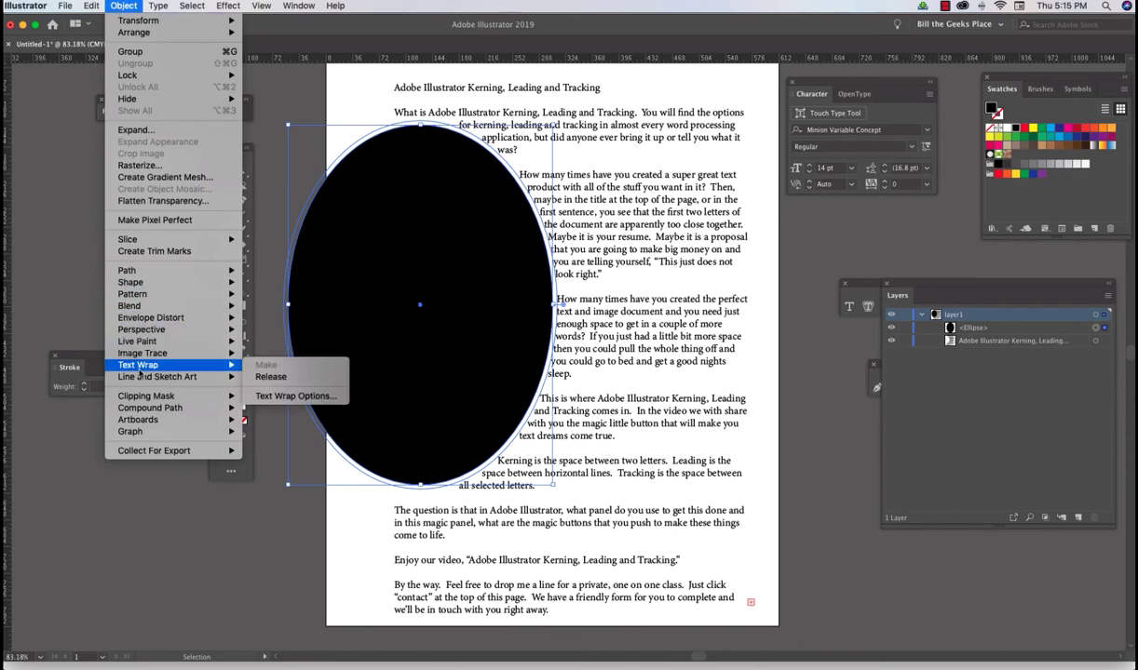
left_click(281, 397)
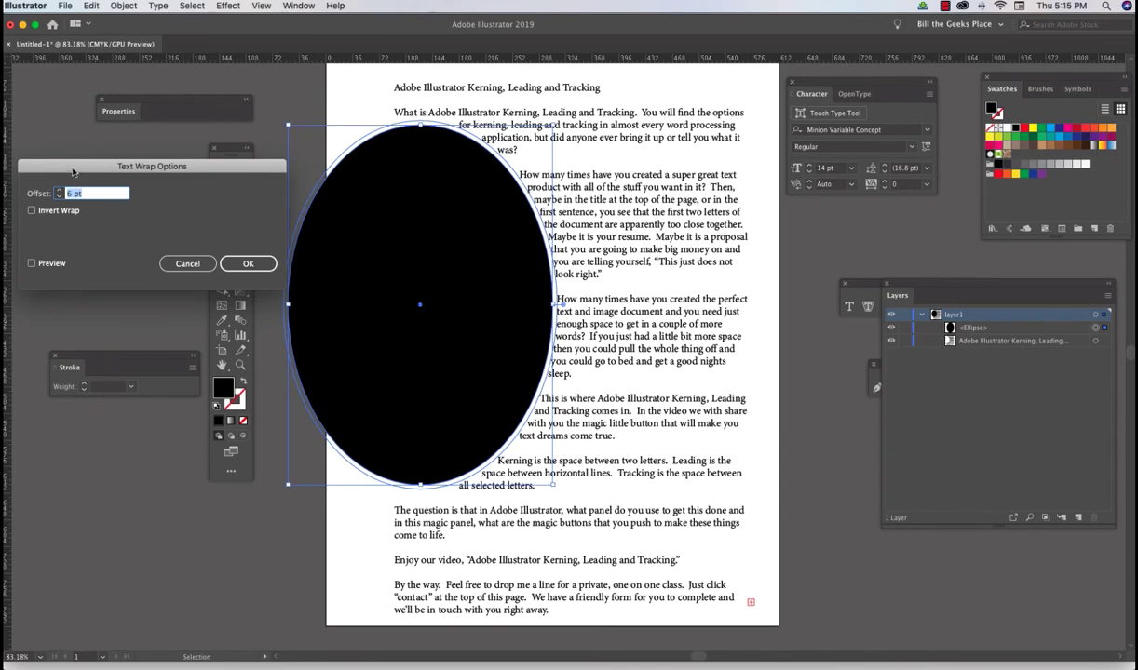
left_click_drag(73, 172, 764, 235)
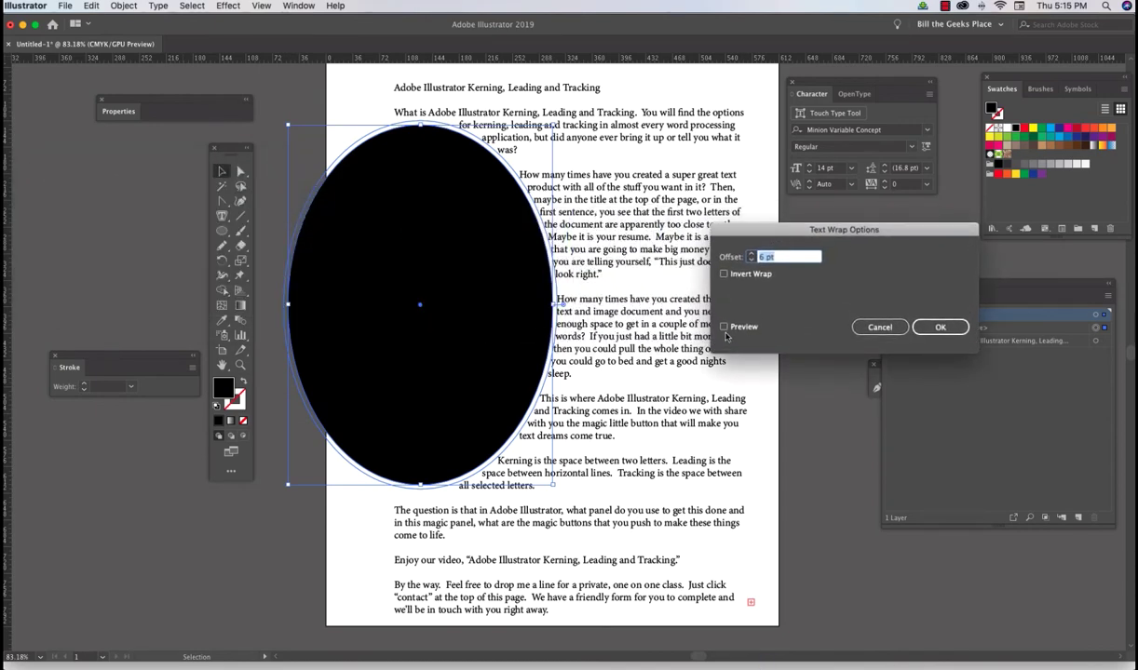
left_click(724, 328)
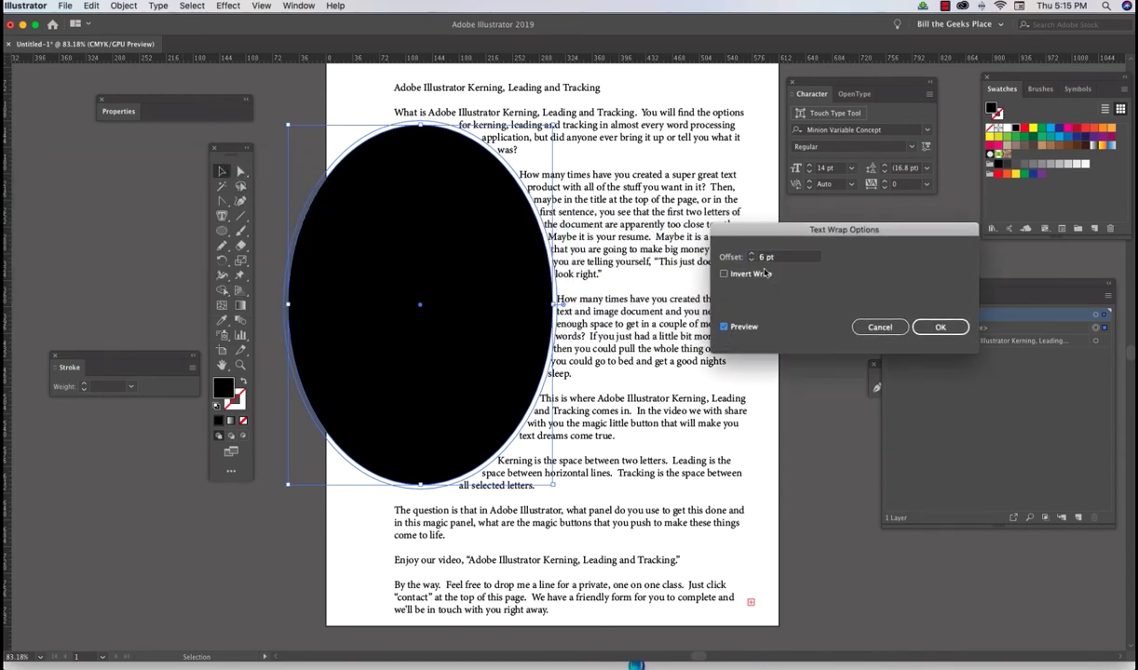
Step: Raise the text wrap offset from 6 pt to 22 pt and apply it
left_click(751, 254)
left_click(751, 253)
left_click(752, 253)
left_click(751, 253)
left_click(751, 253)
left_click(751, 254)
left_click(752, 253)
left_click(751, 253)
left_click(751, 253)
left_click(751, 253)
left_click(751, 253)
left_click(751, 253)
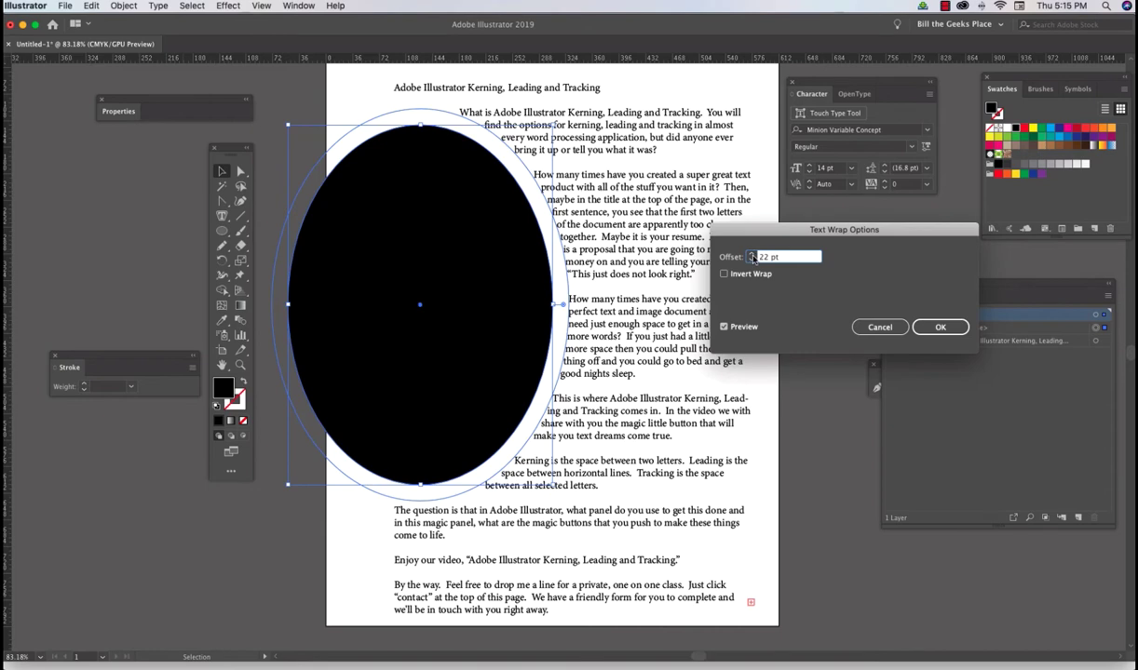
left_click(942, 328)
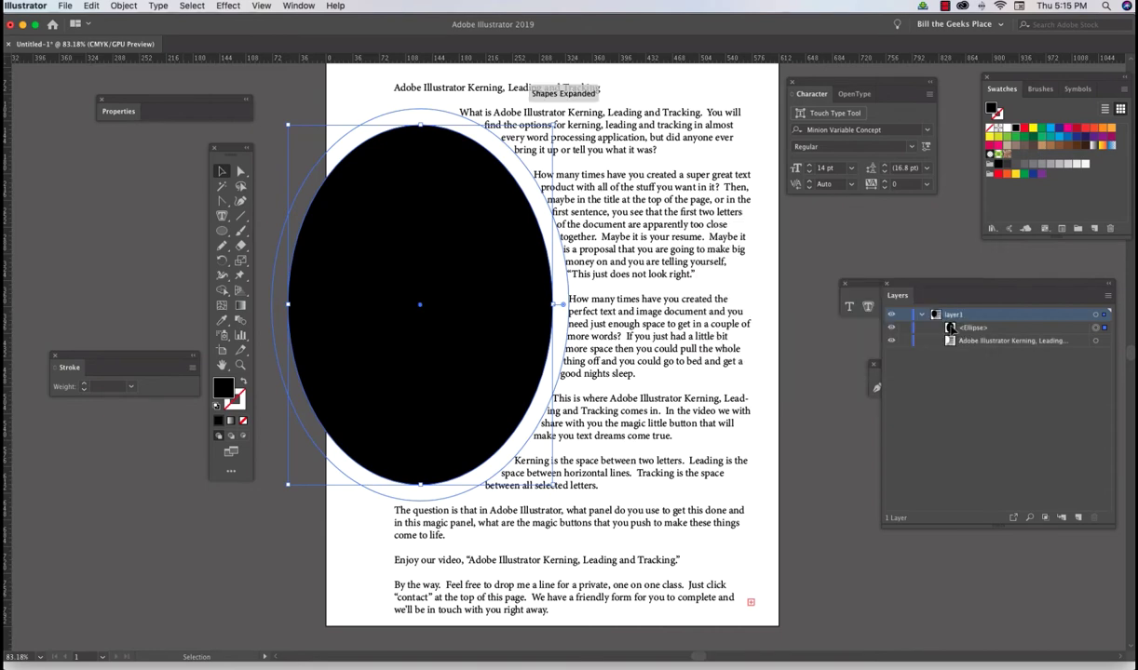
Step: Recolour the ellipse fill green, then marquee-select the ellipse together with the body text
left_click(807, 335)
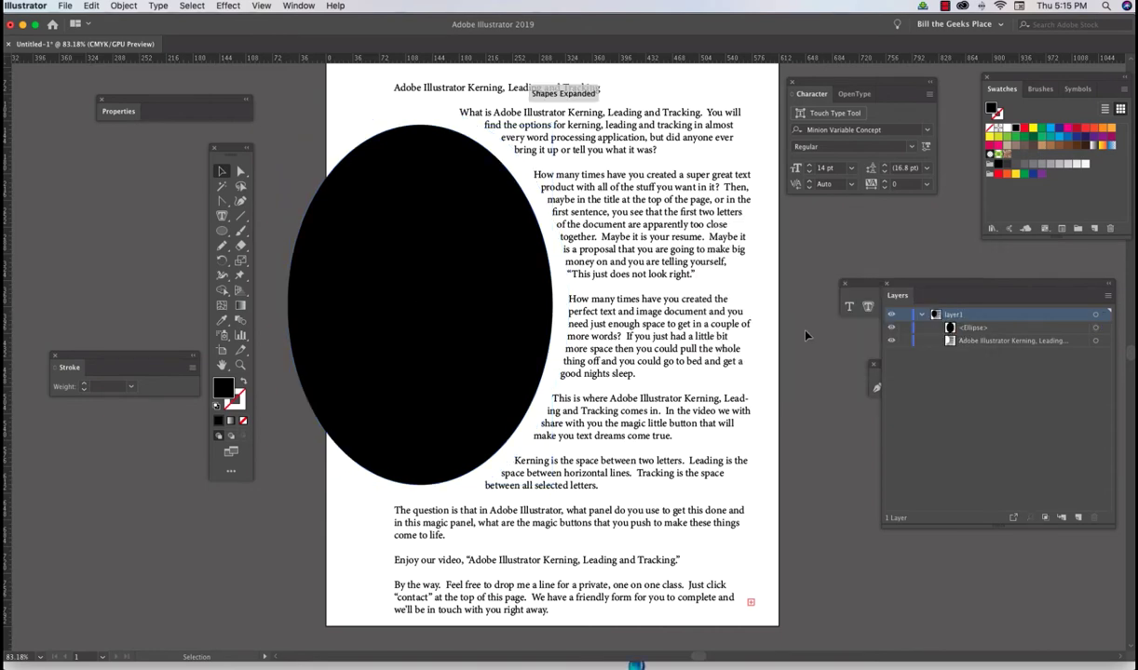
left_click(467, 330)
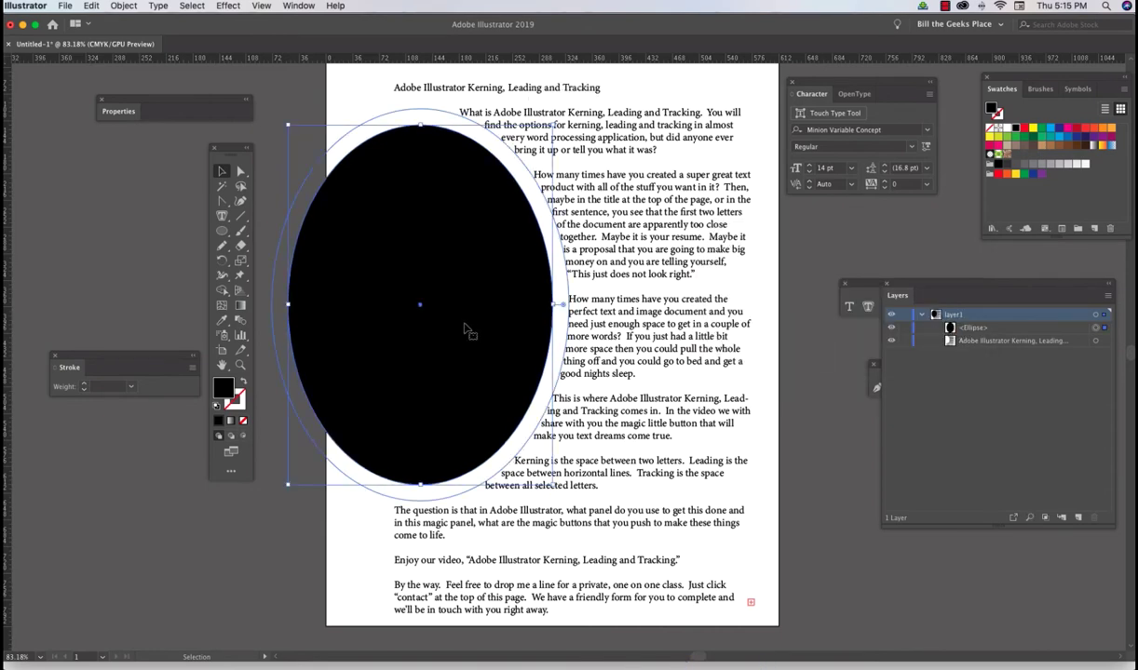
left_click(1025, 128)
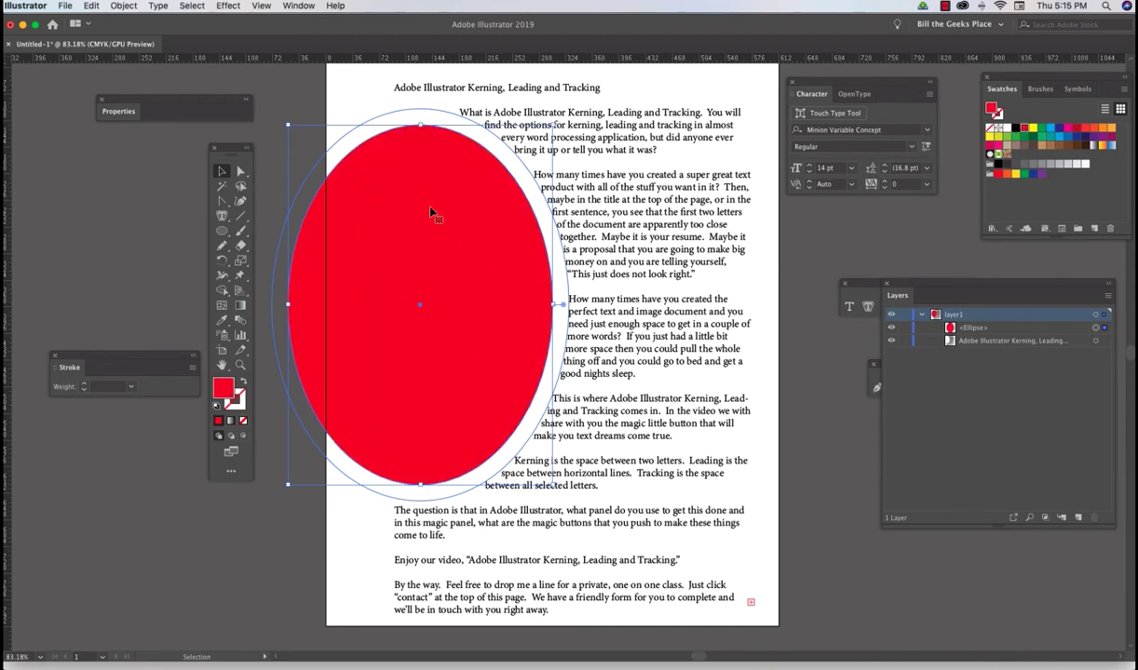
left_click(1042, 130)
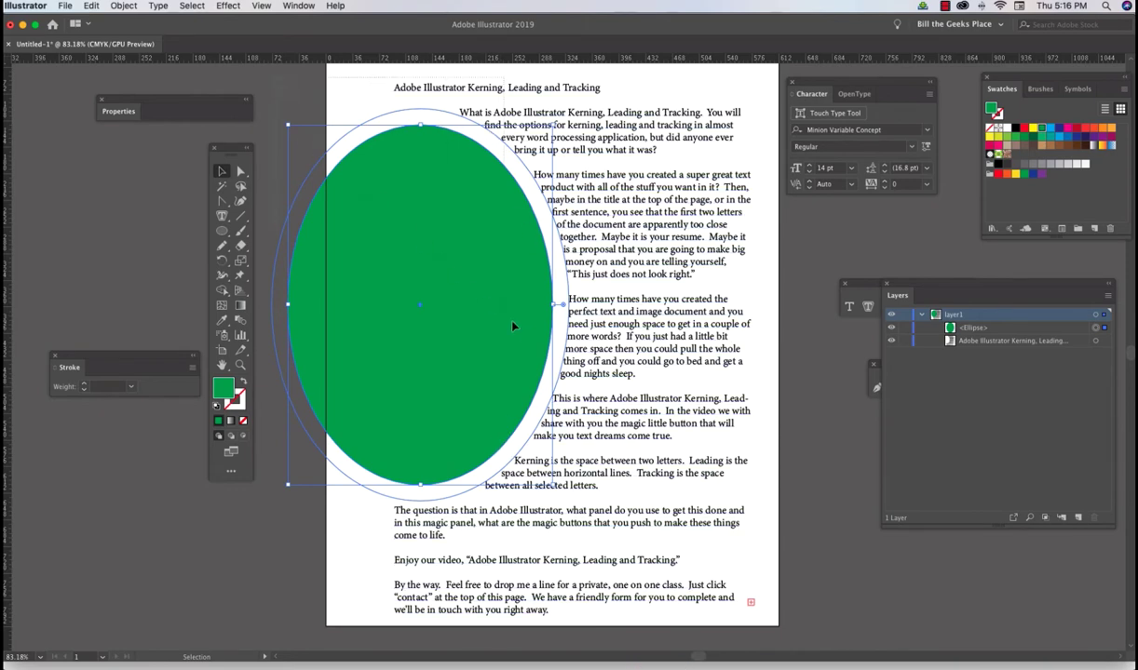
left_click_drag(751, 598, 508, 471)
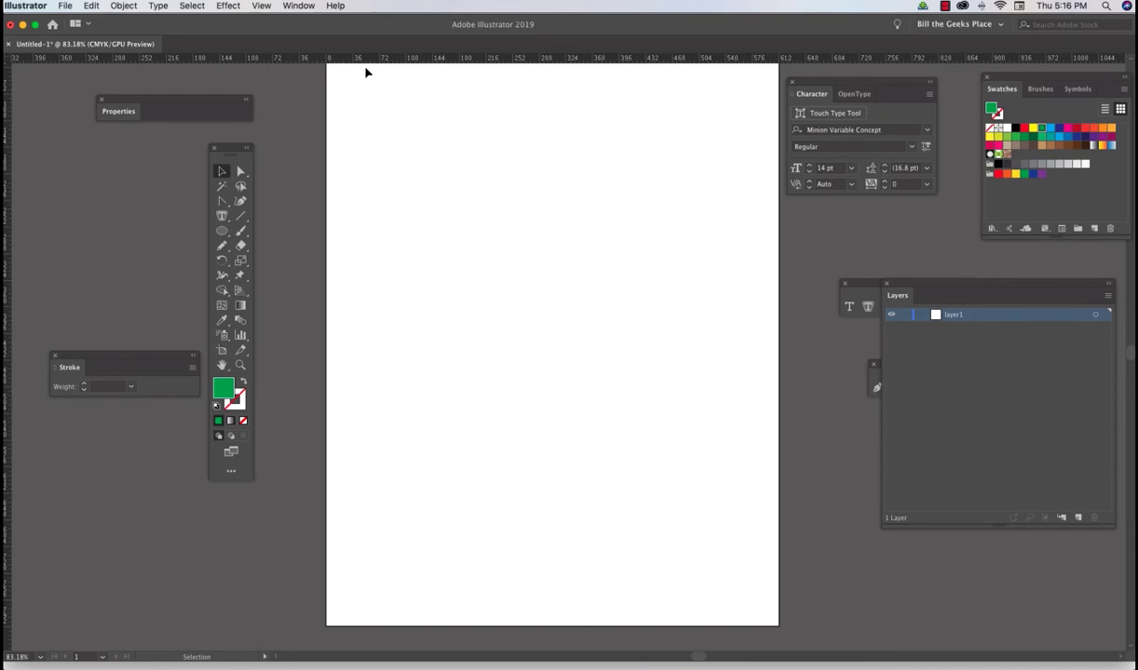
Step: Place dreamstime_xl_63507278.jpg from the part23 wrap-text-around-object folder
left_click(65, 7)
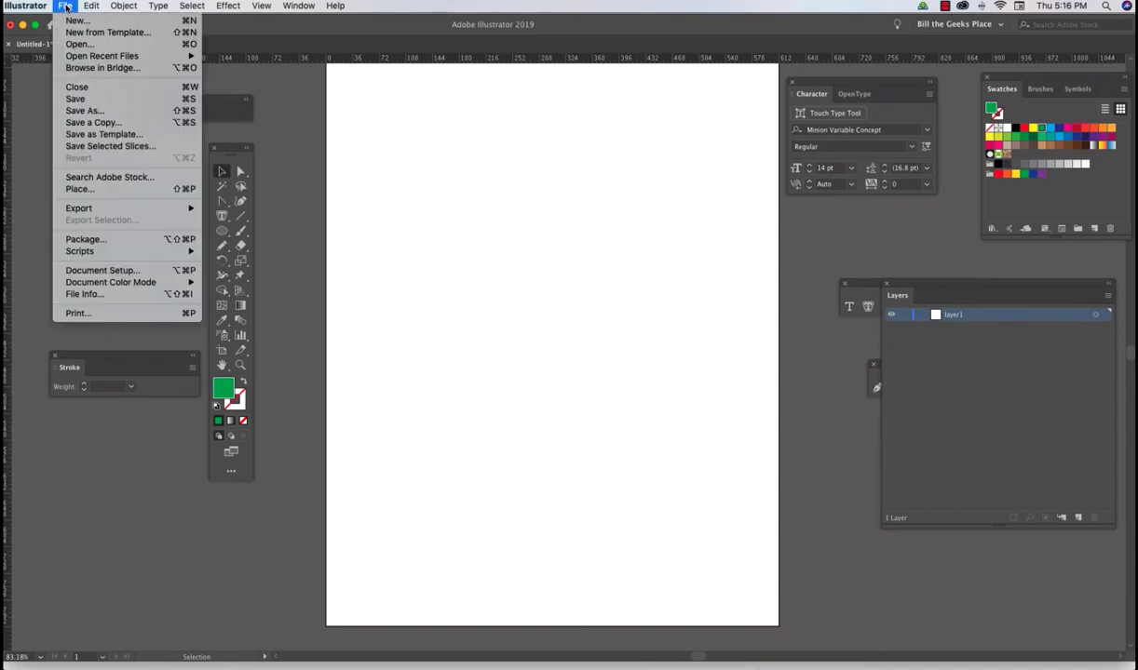
left_click(79, 188)
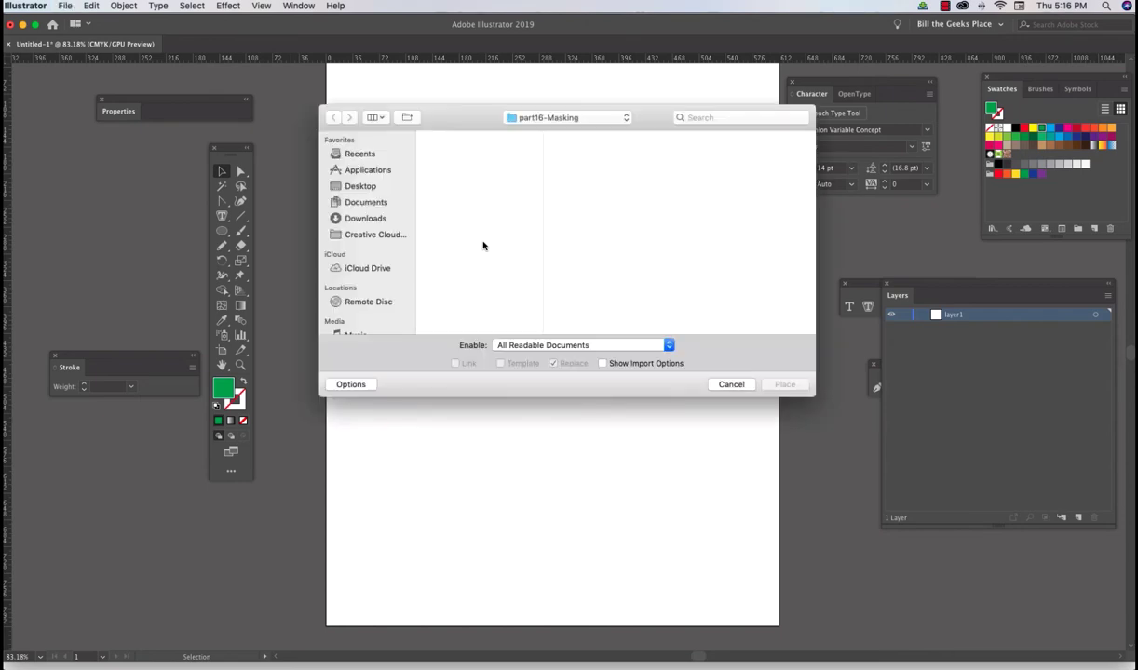
left_click(625, 121)
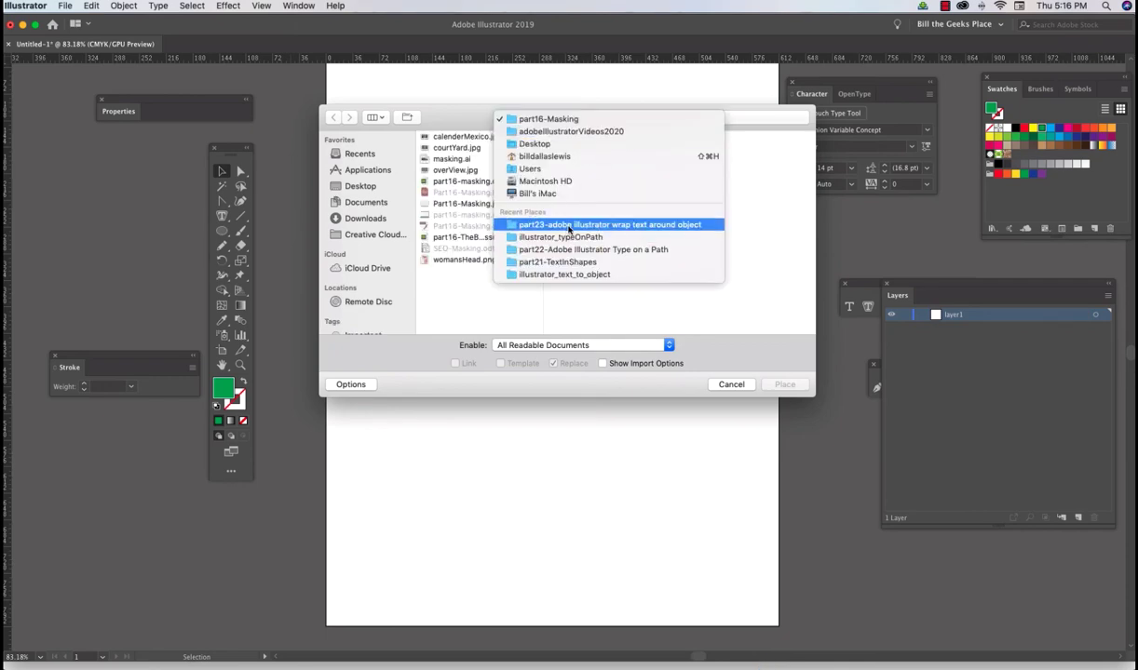
left_click(570, 226)
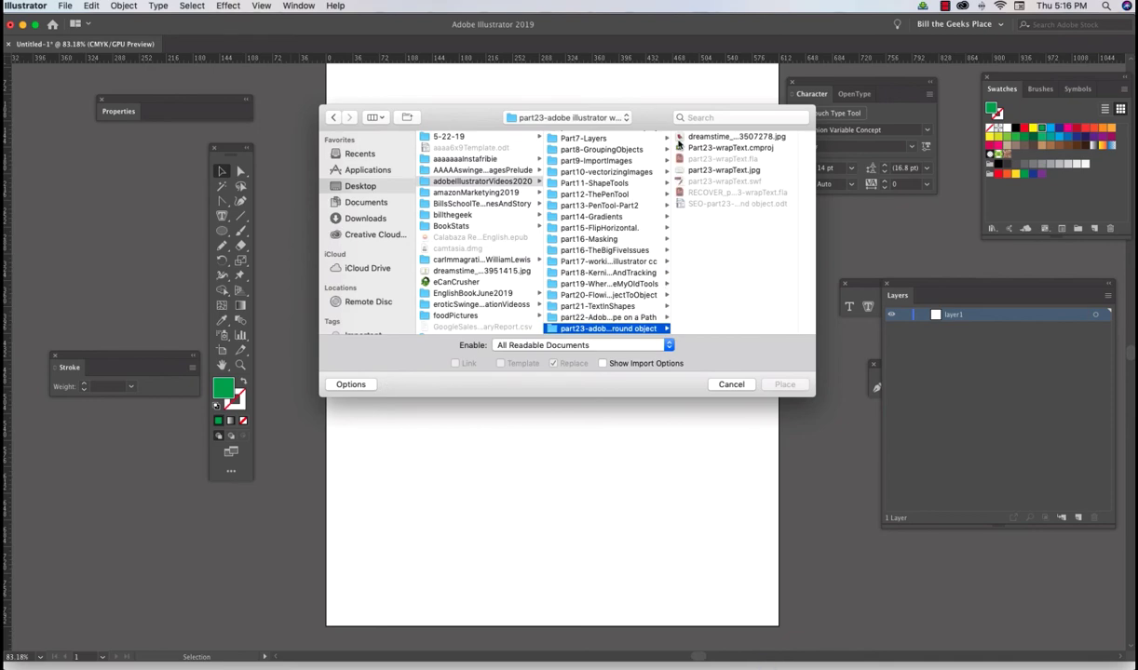
left_click(679, 138)
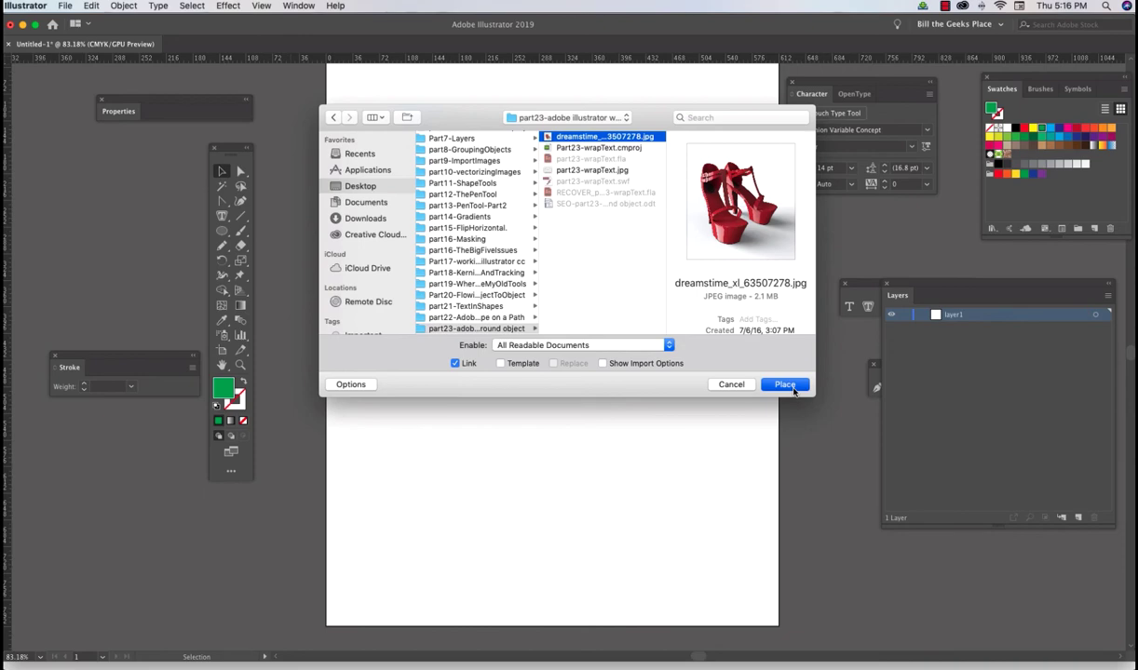
left_click(785, 385)
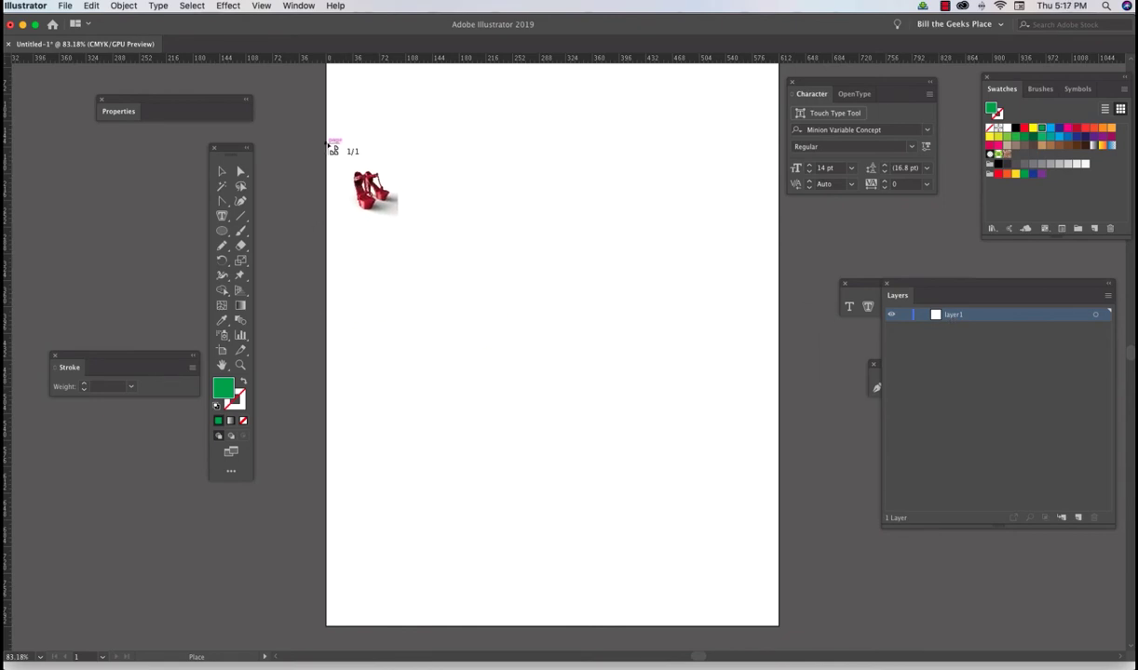
Step: Drop the red-shoes photo onto the page and embed it
left_click_drag(330, 143, 849, 633)
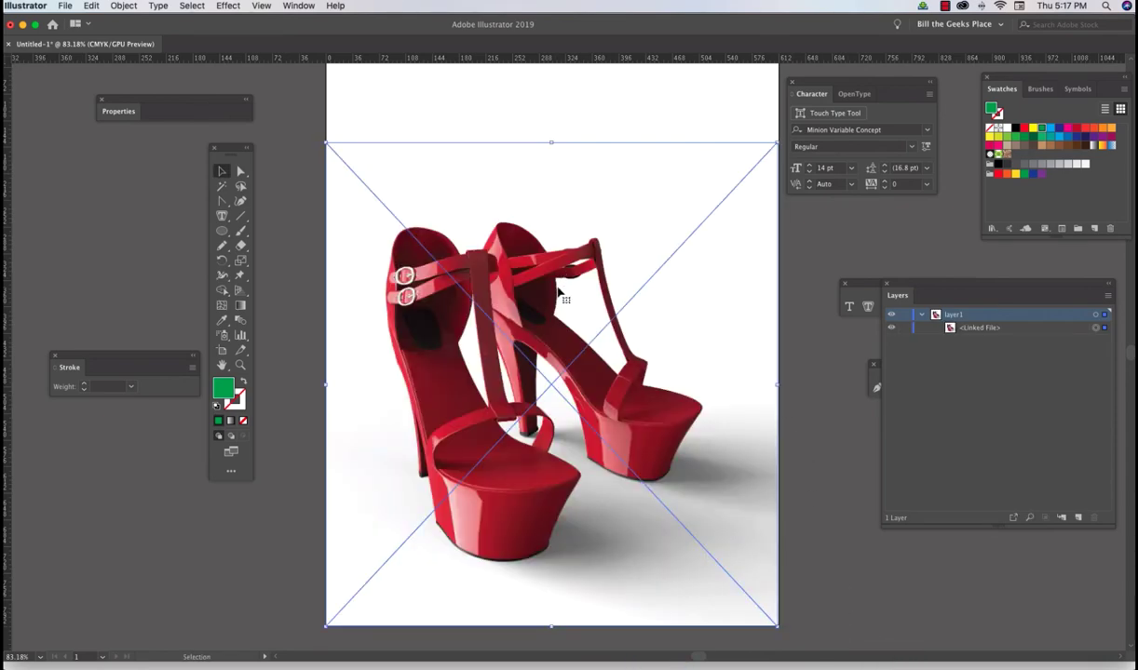
left_click_drag(562, 291, 564, 248)
left_click(109, 113)
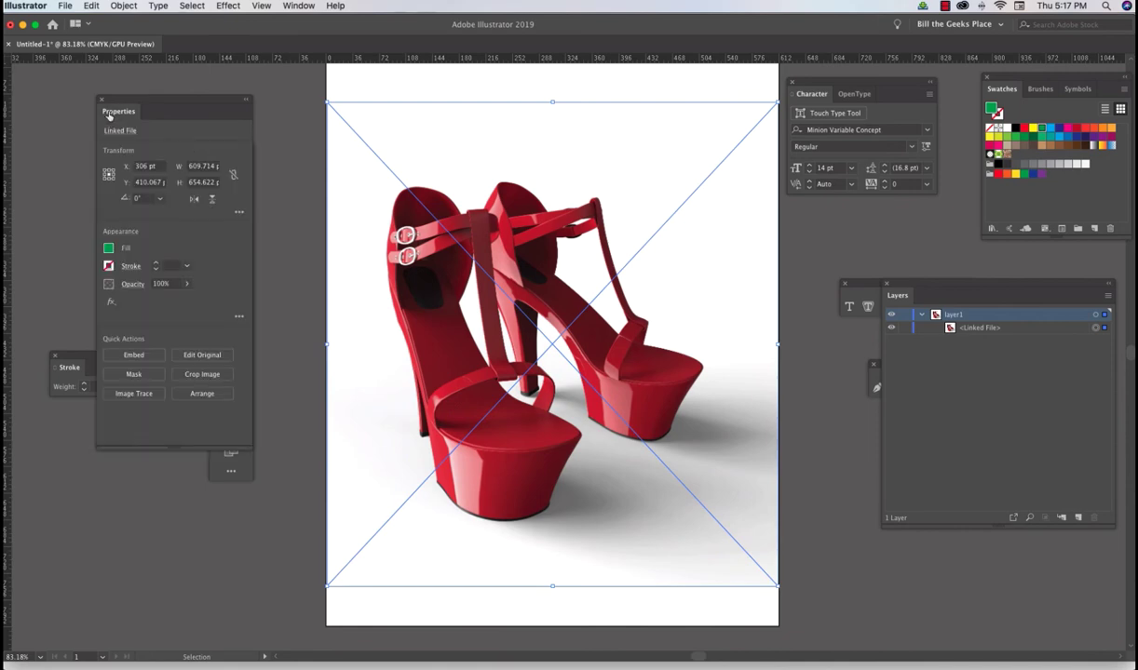
left_click(132, 354)
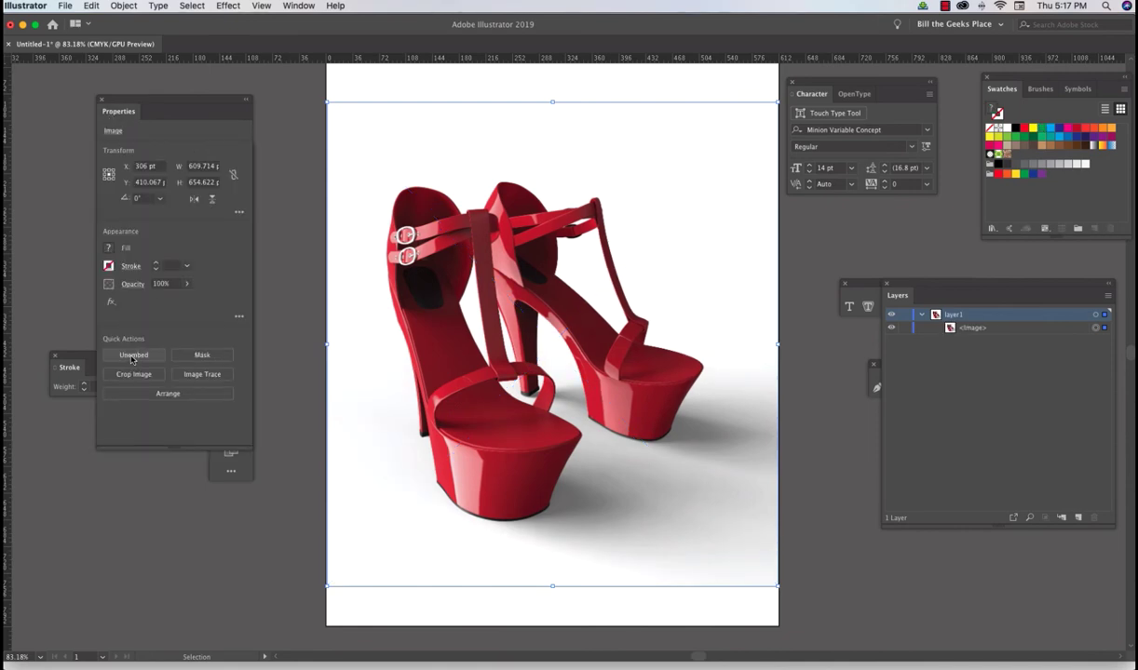
Step: Reposition and enlarge the photo to about 684 × 735 pt, filling the artboard
scroll(678, 370, "right", 1)
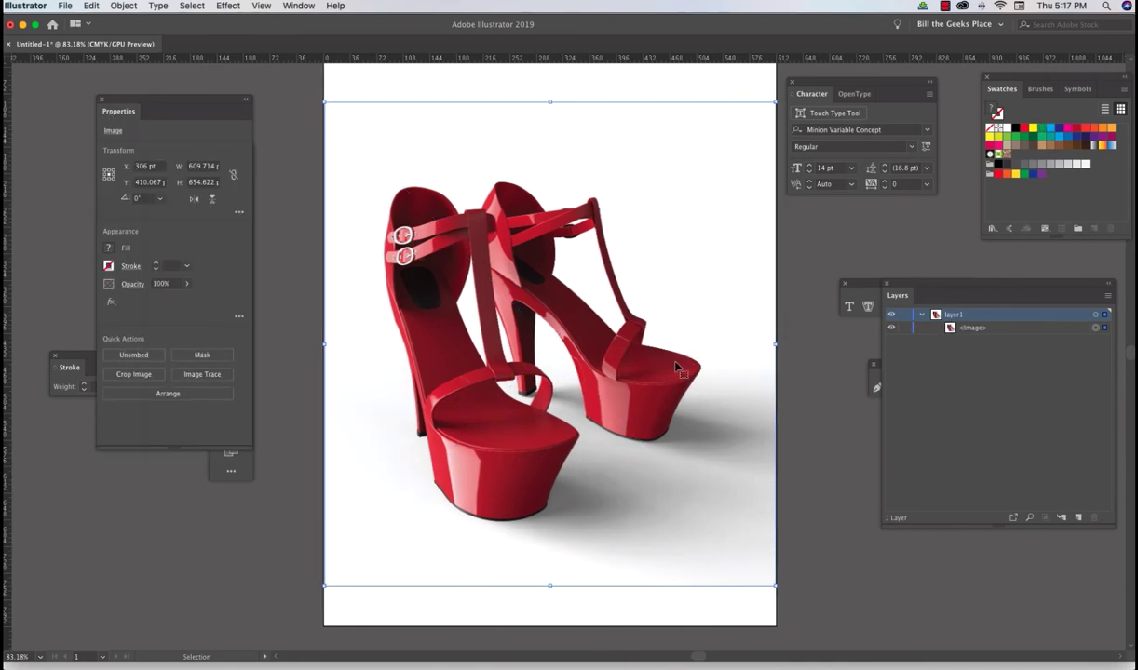
left_click_drag(676, 366, 641, 369)
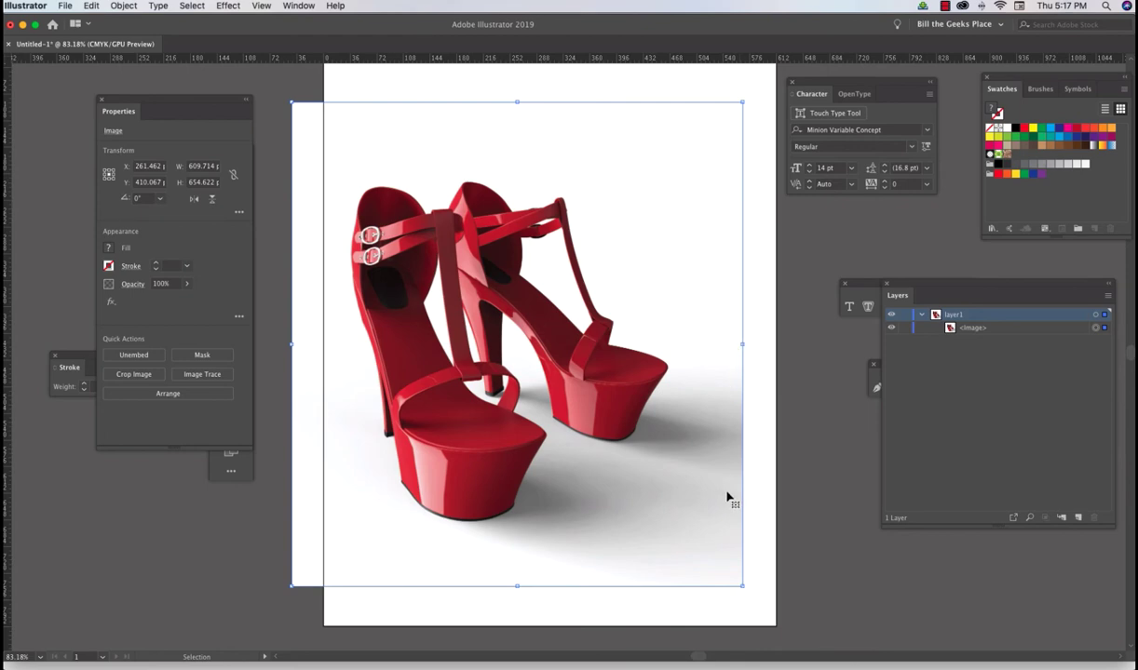
left_click_drag(671, 345, 653, 299)
left_click_drag(723, 541, 781, 635)
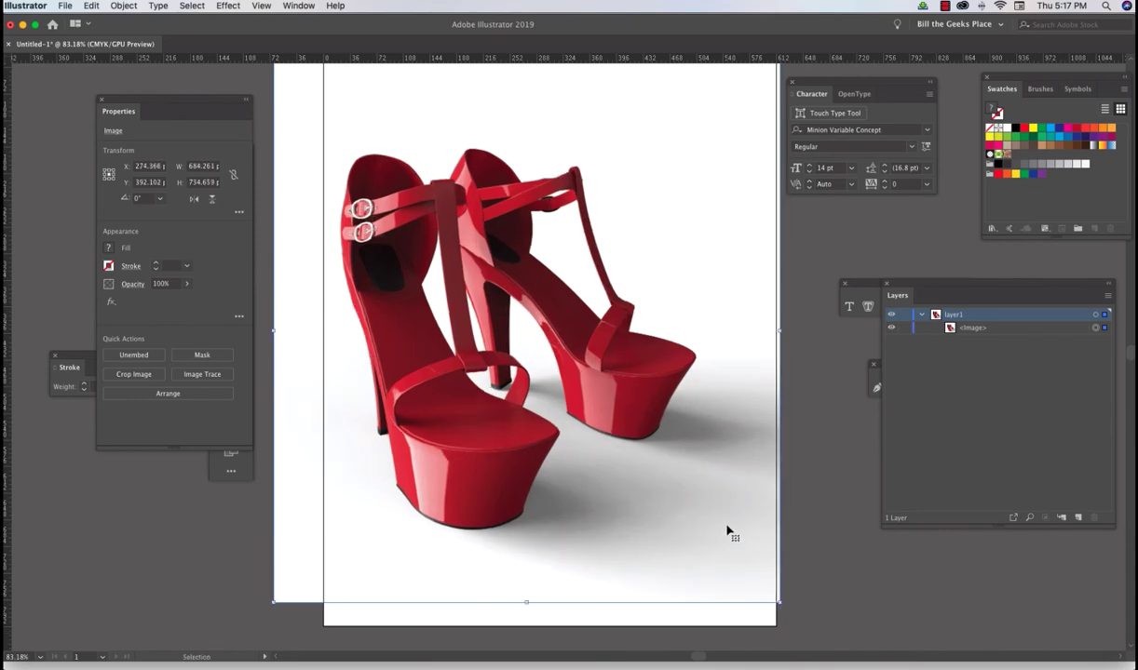
mouse_move(729, 531)
left_mouse_down()
mouse_move(708, 542)
mouse_move(719, 528)
mouse_move(729, 538)
left_mouse_up()
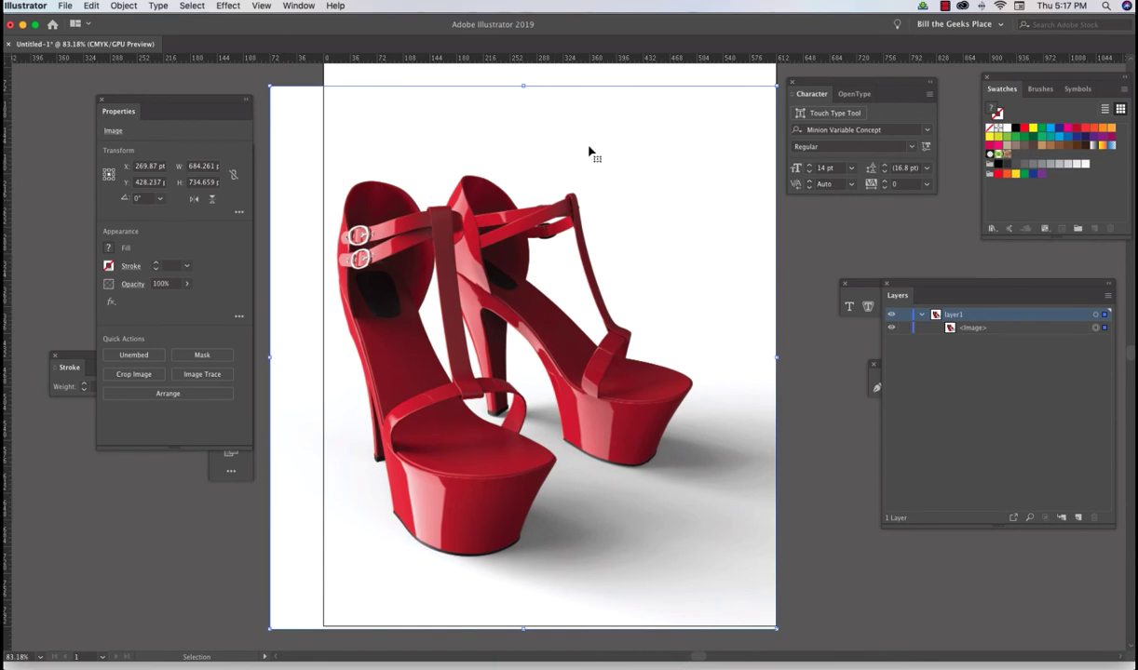
Step: Rename Layer 1 to 'shoes'
left_click(922, 316)
double_click(954, 315)
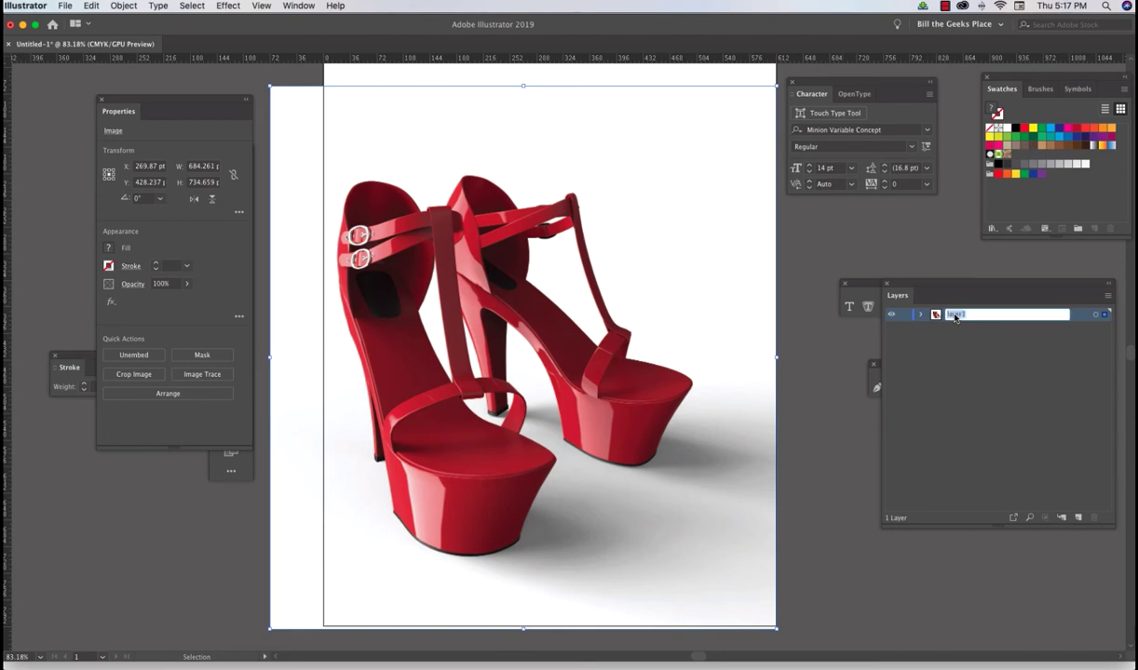
type("shoes")
key("Return")
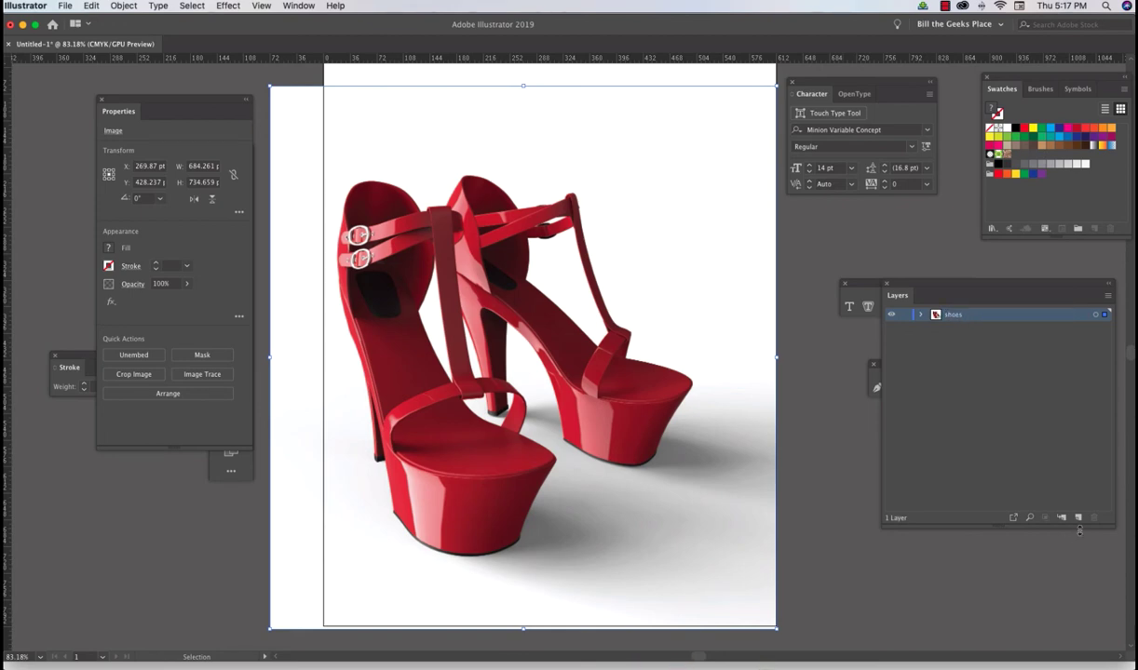
Step: Add a new layer named 'text' above it and lock the shoes layer
left_click(1078, 518)
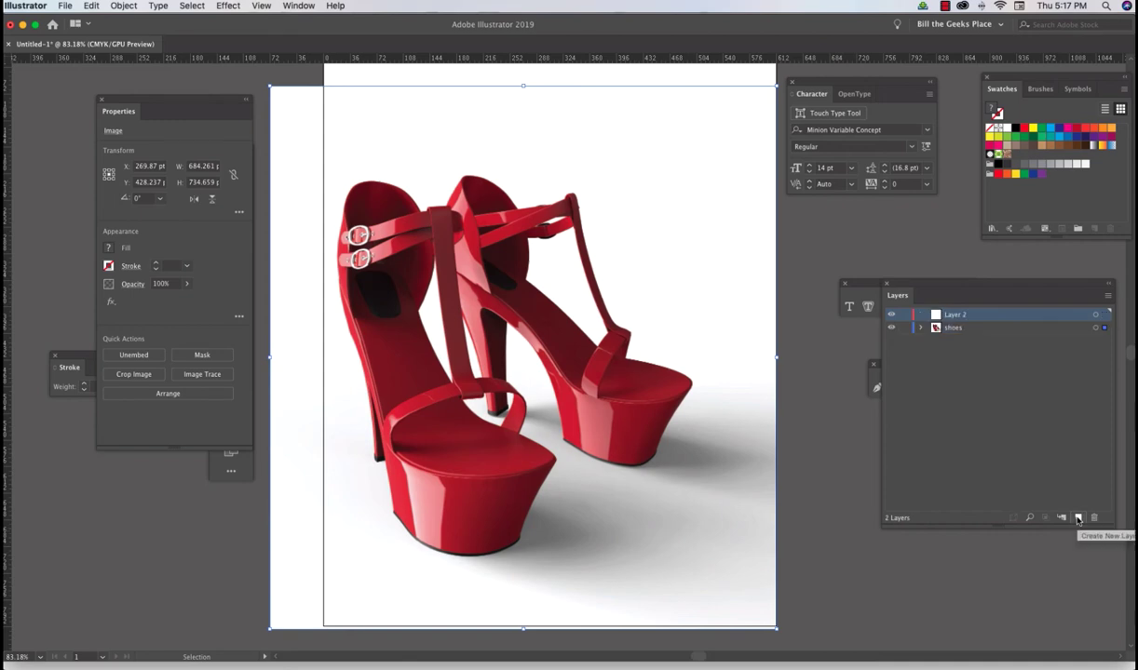
double_click(952, 317)
type("text")
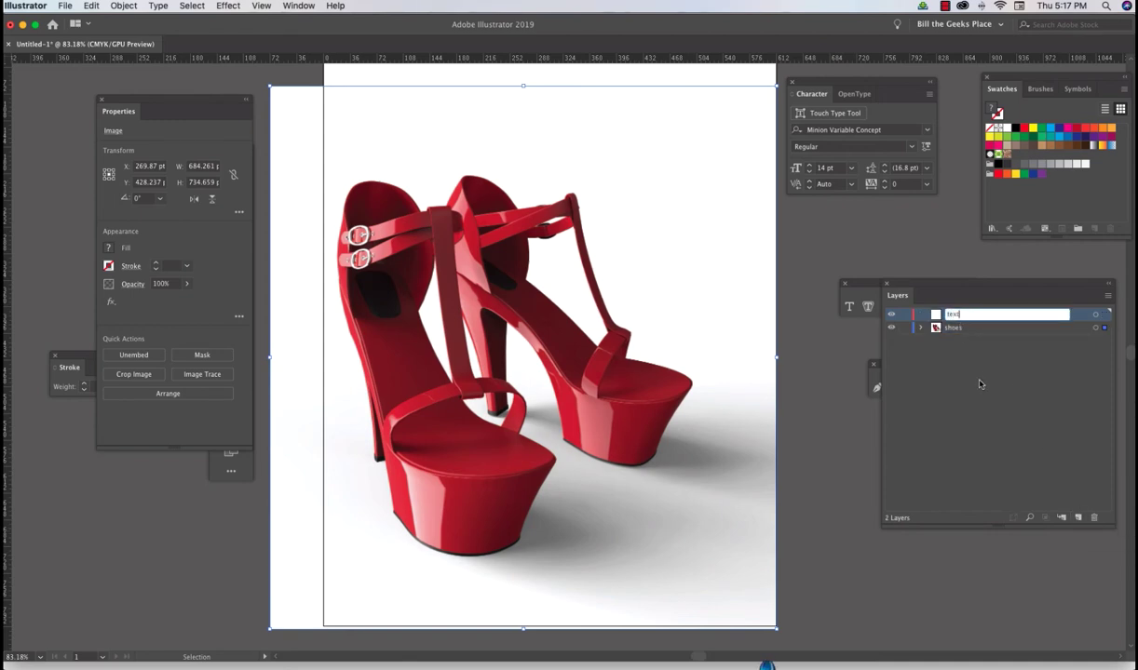
key("Return")
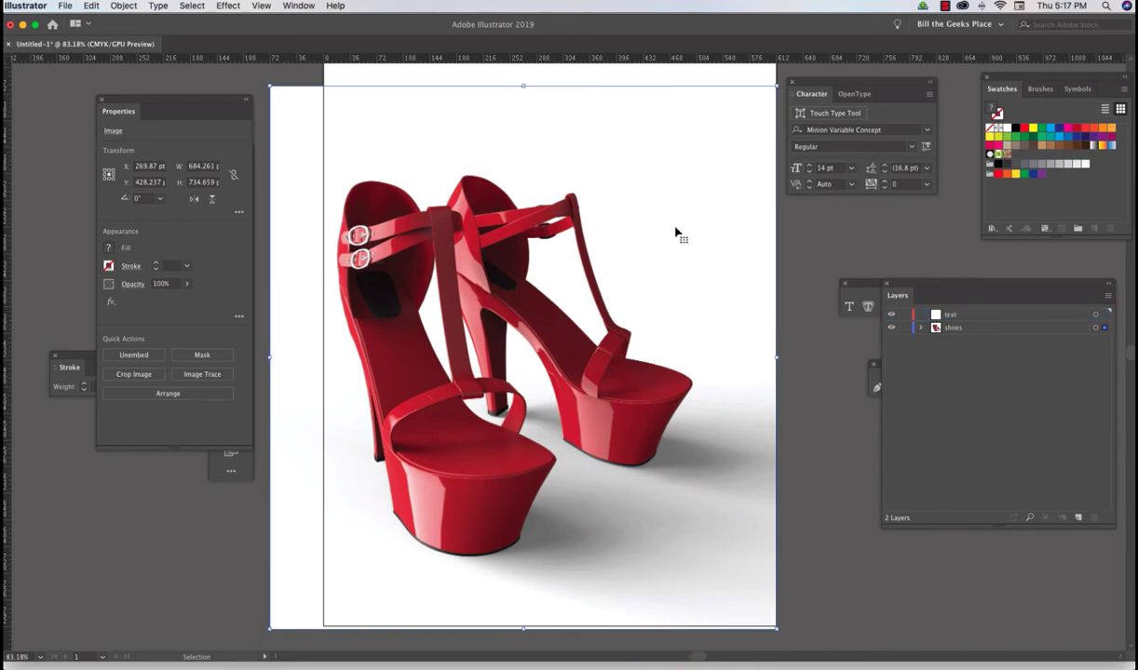
left_click(903, 328)
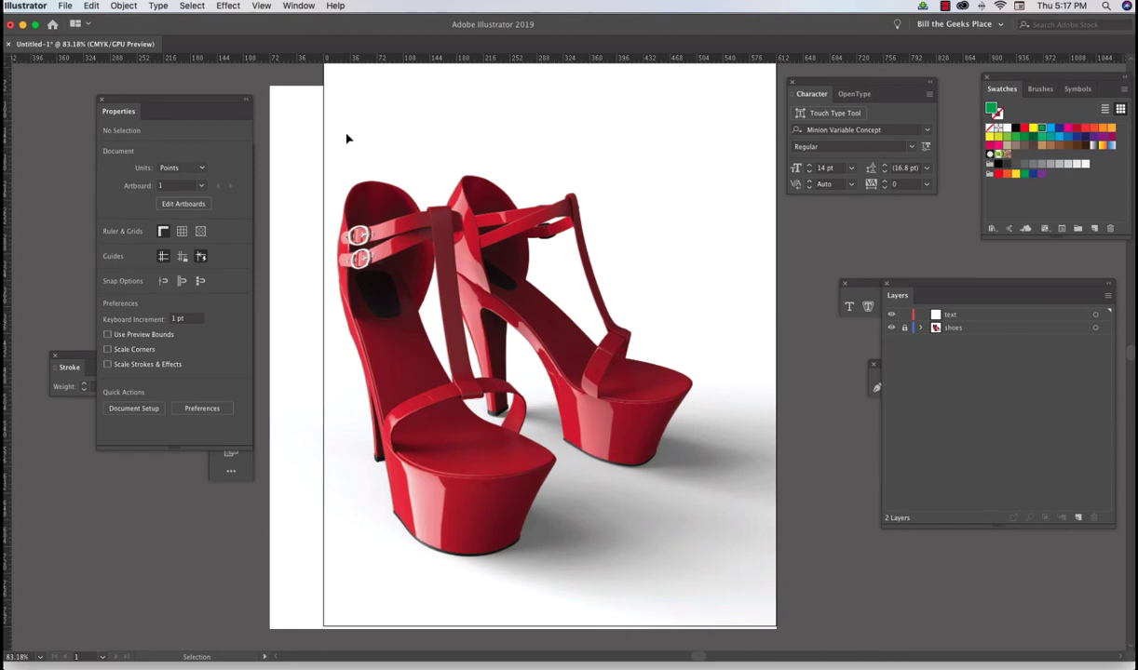
double_click(118, 110)
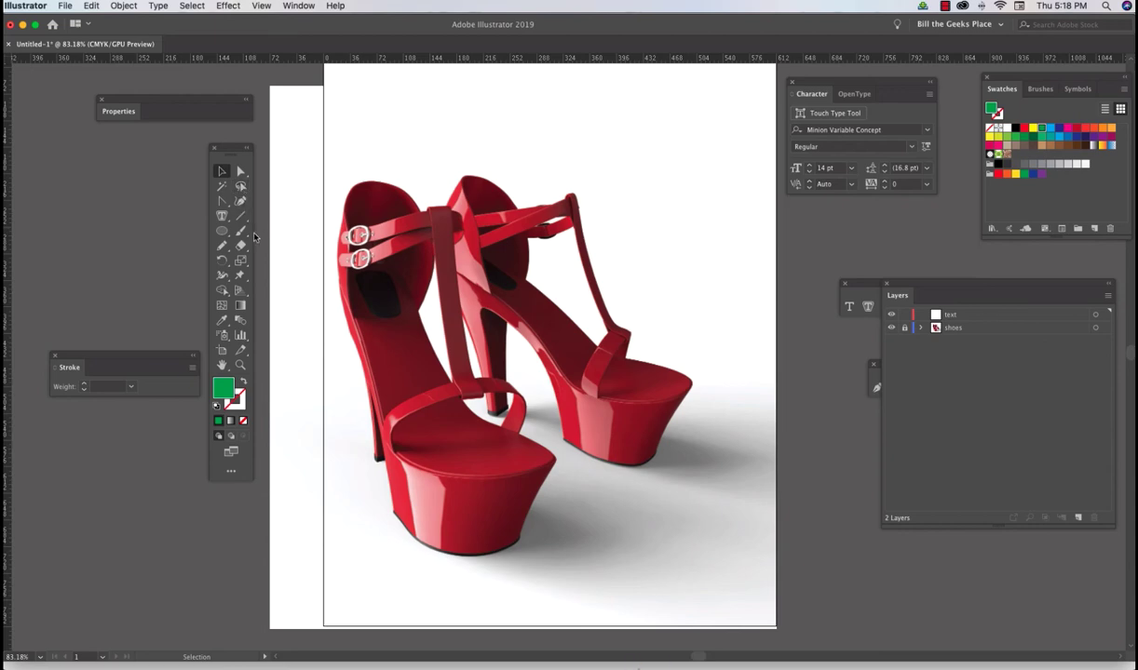
Step: Float the pen tools aside, set no fill with a green 1 pt stroke, and pick the Pen tool
left_click(221, 201)
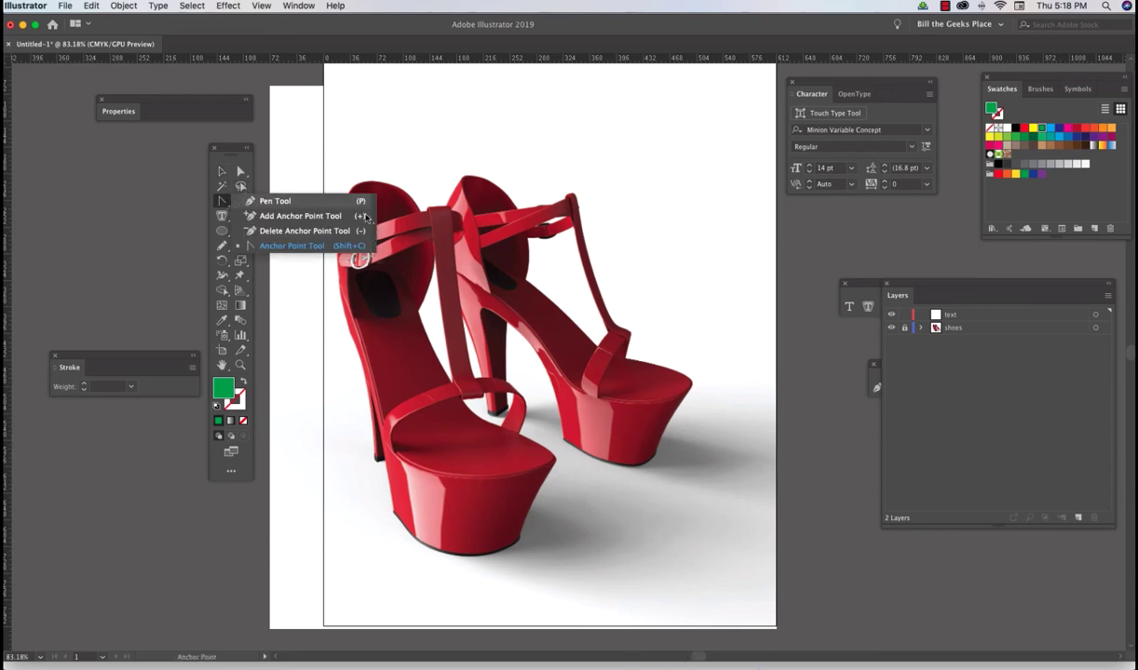
left_click(374, 217)
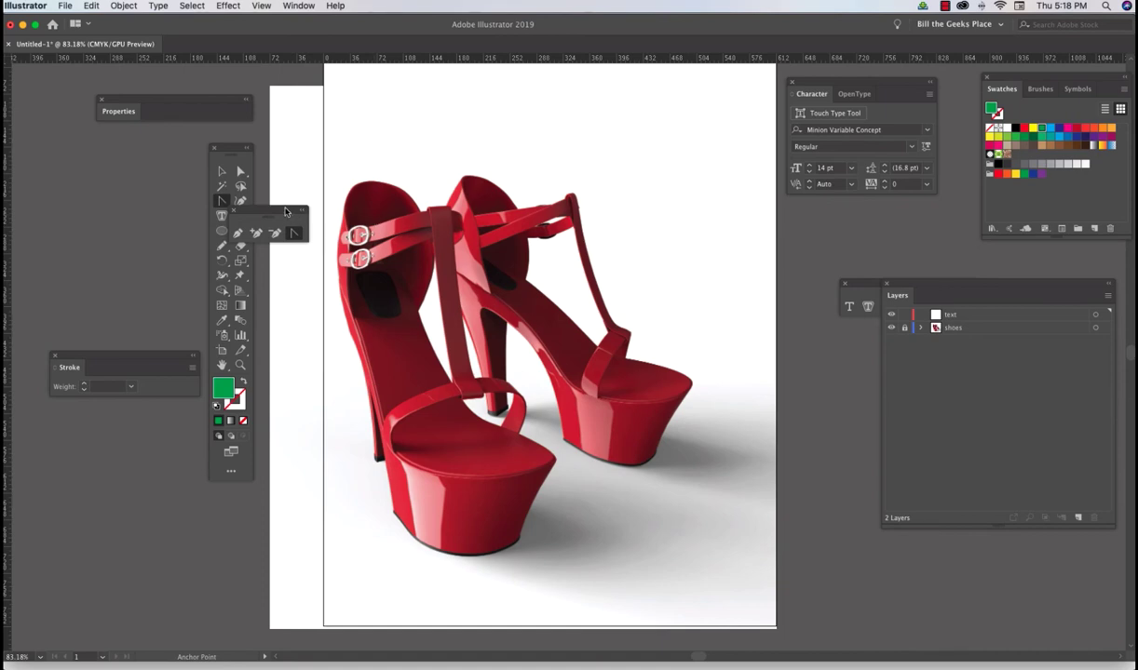
left_click_drag(285, 212, 863, 238)
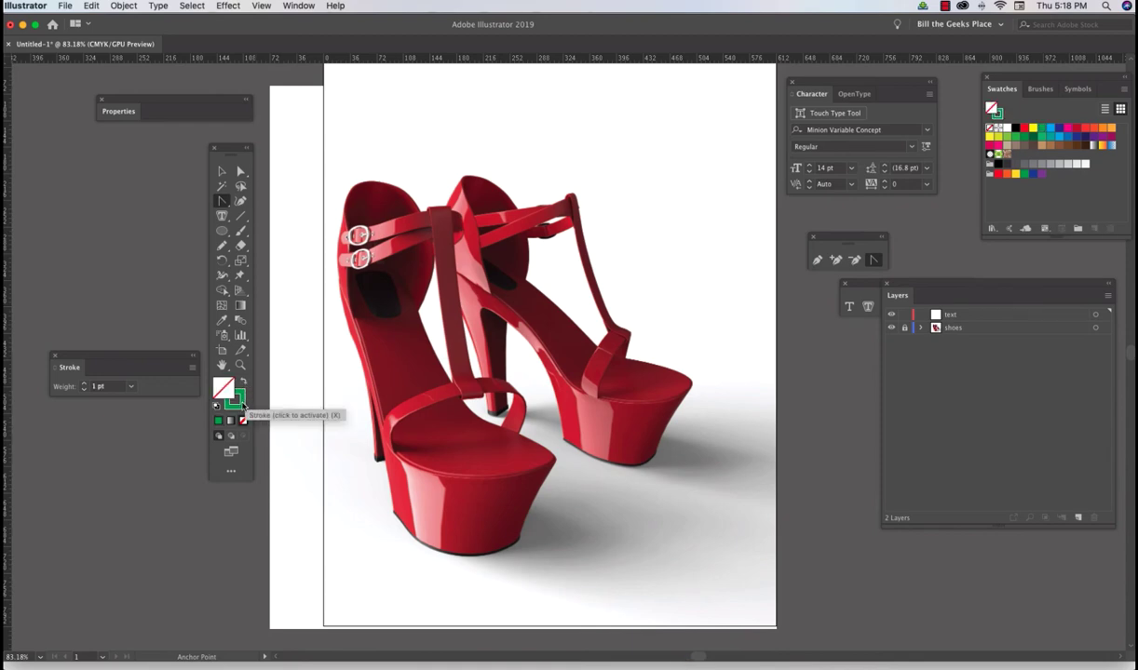
left_click(243, 383)
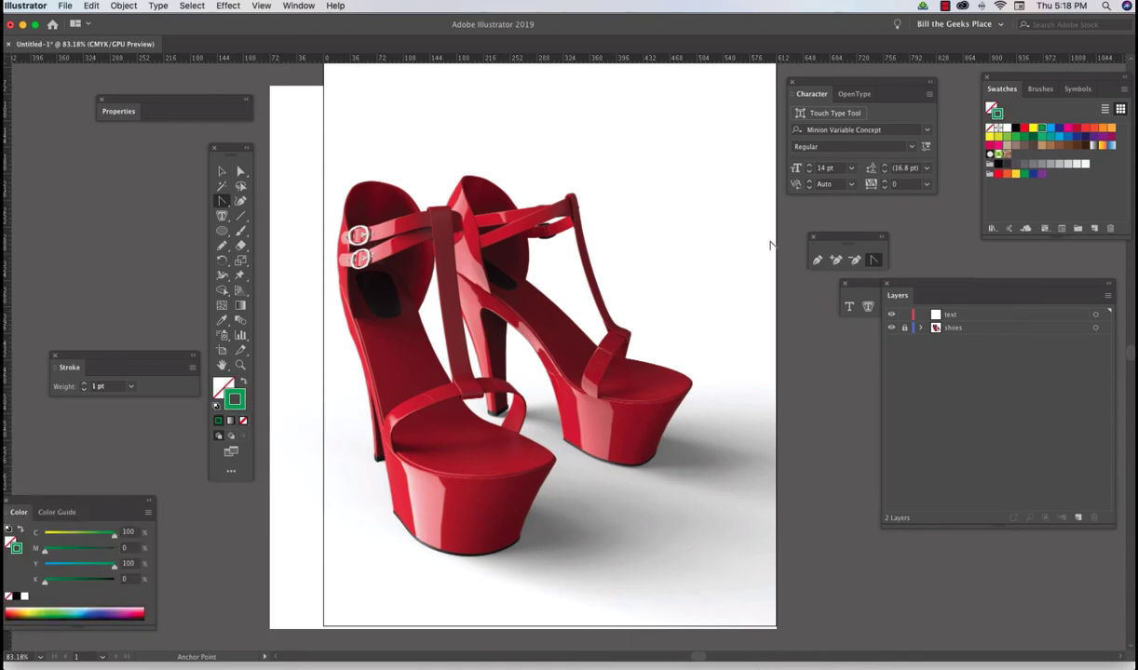
left_click(817, 259)
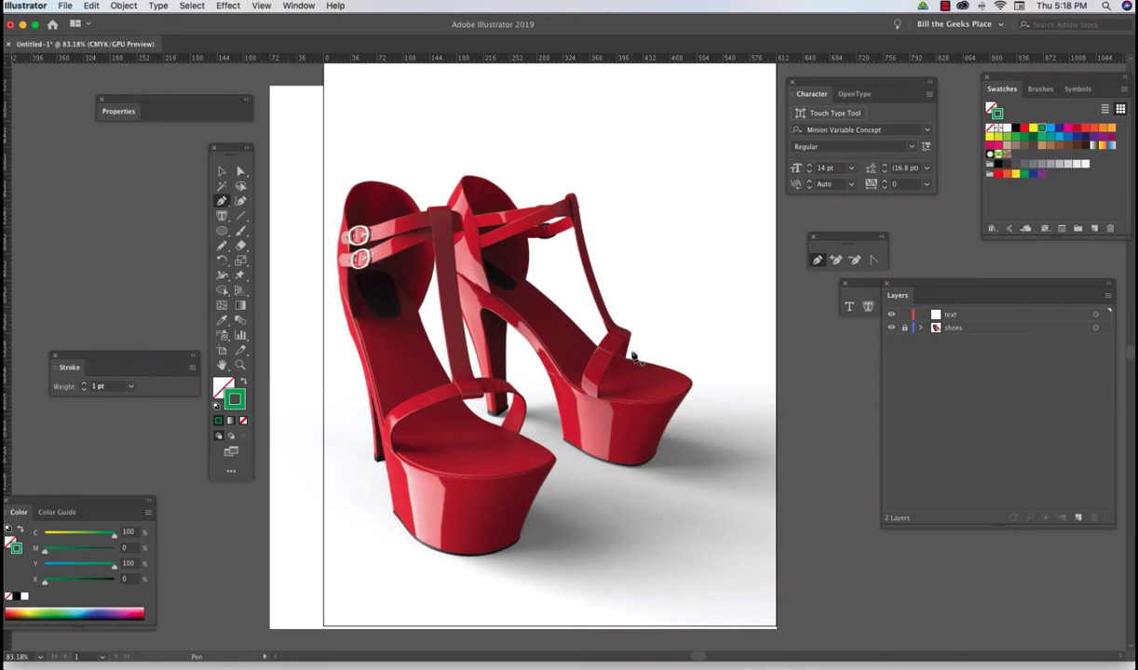
Step: Trace a closed pen outline along the shoes' upper edge, extending to the page's top-left corner
left_click_drag(615, 339, 402, 164)
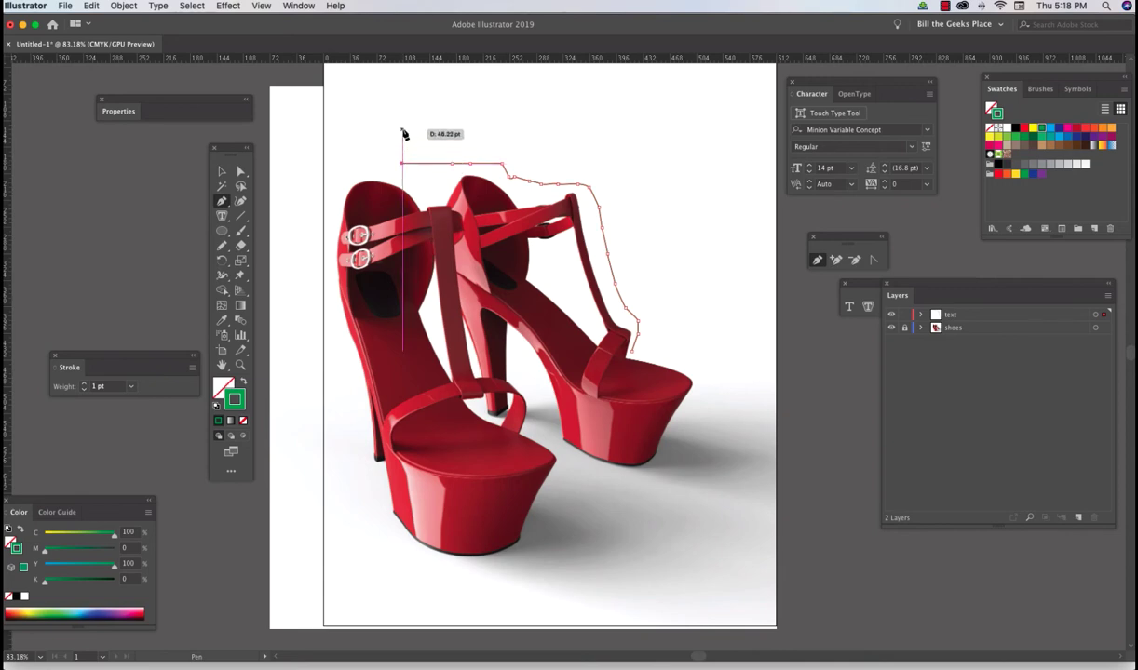
left_click(401, 108)
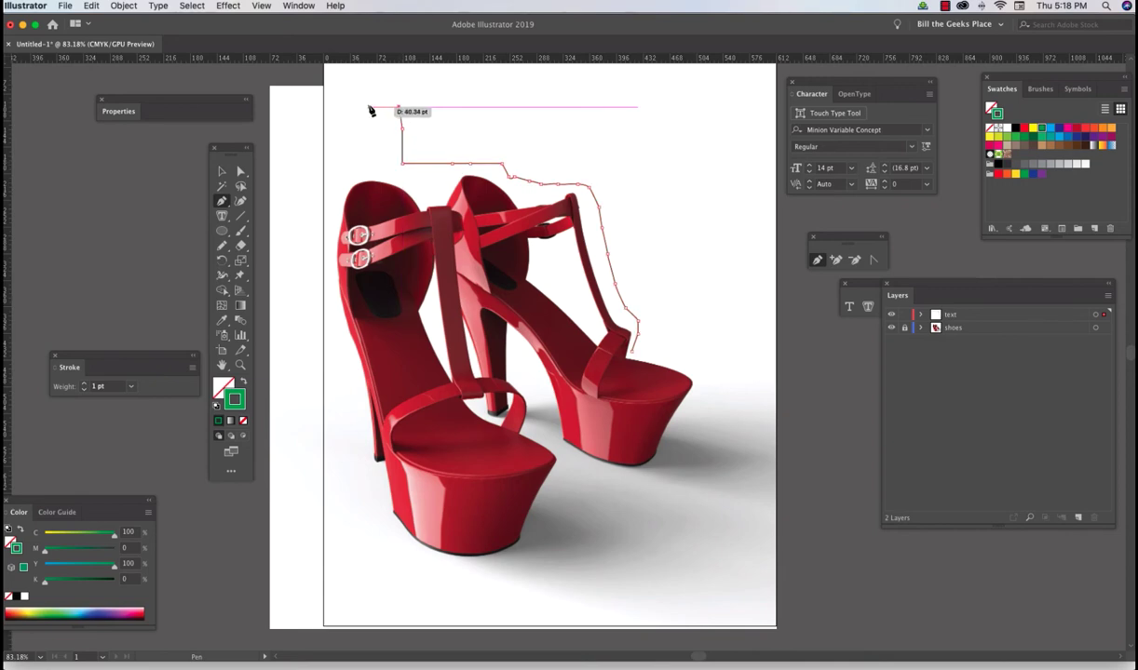
left_click(362, 108)
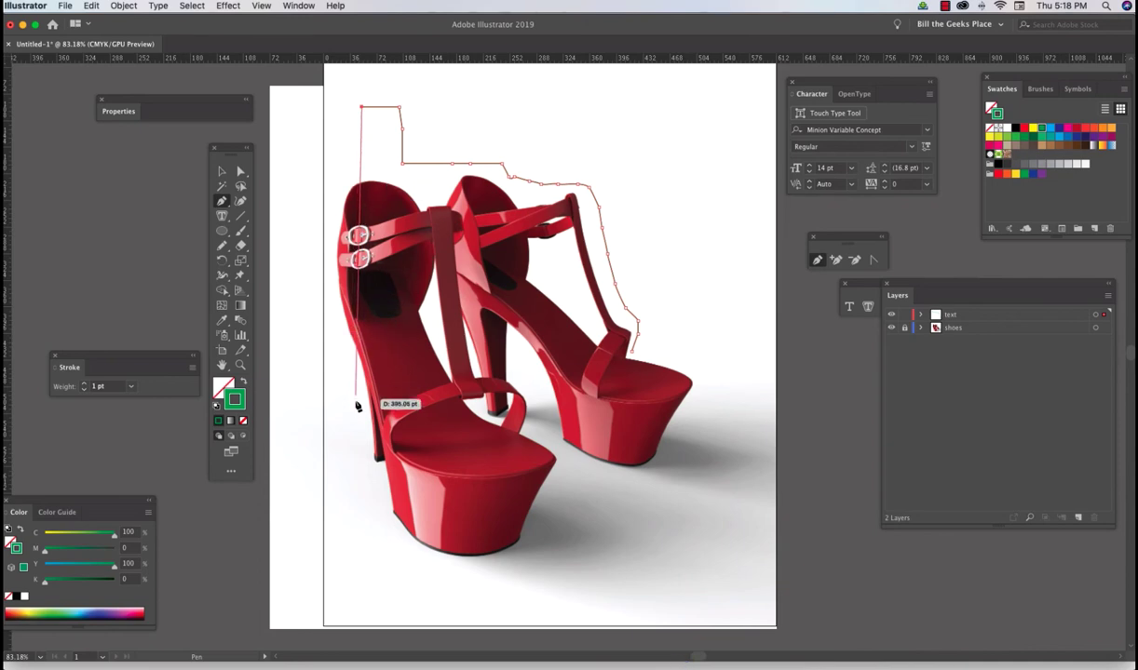
left_click(360, 350)
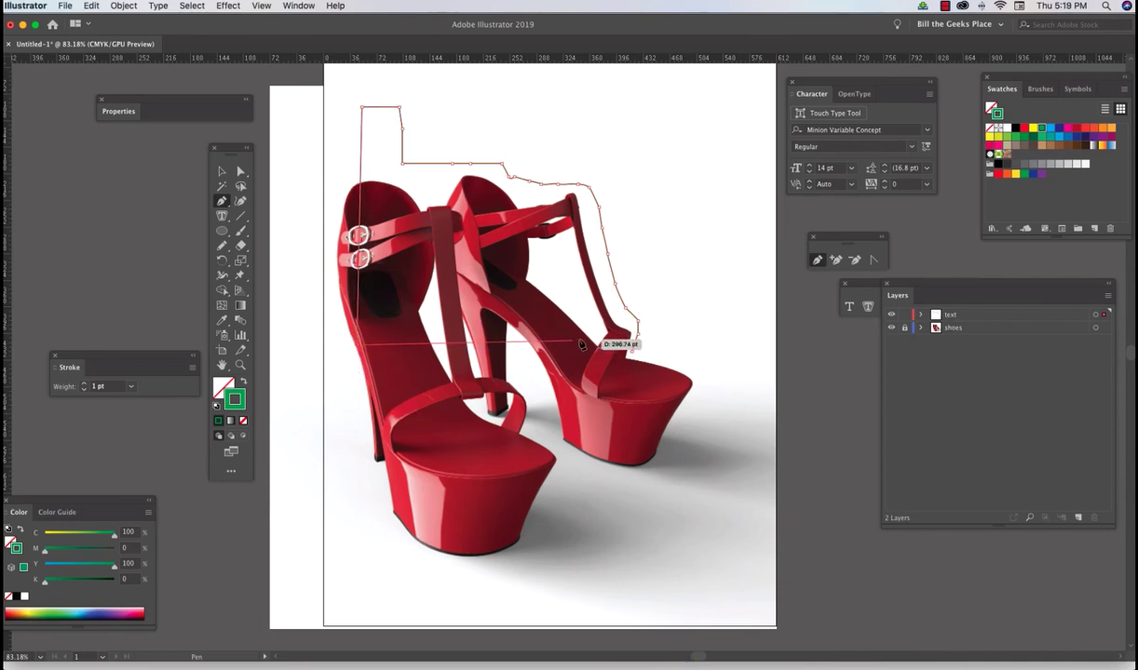
left_click(633, 354)
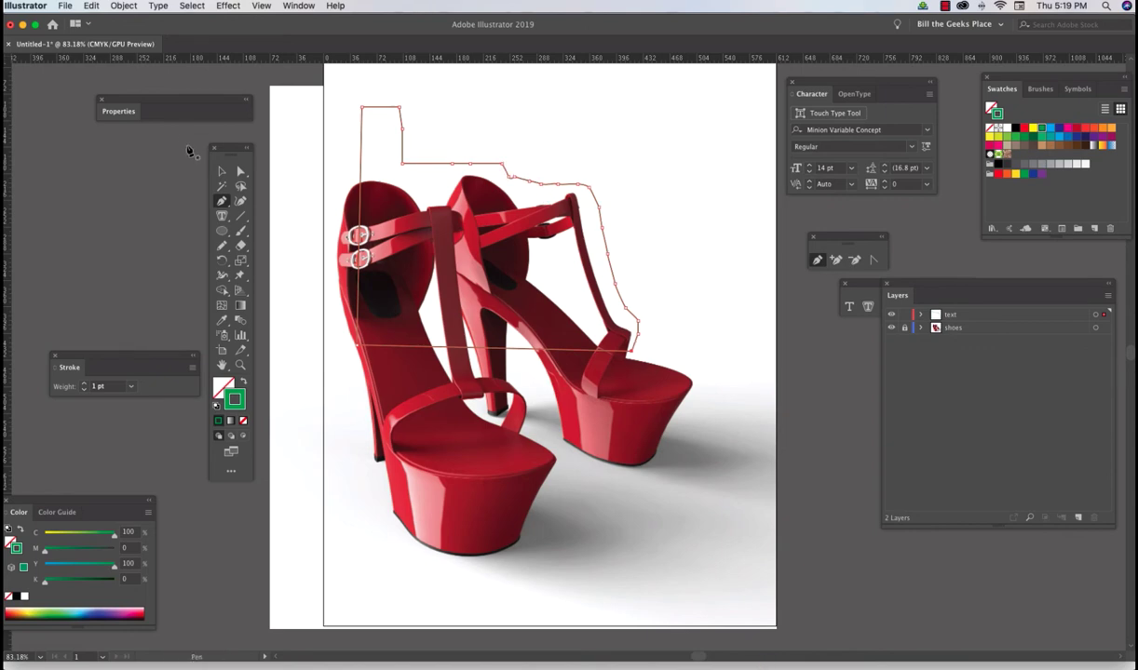
Step: Make the text layer the active target in the Layers panel
left_click(222, 171)
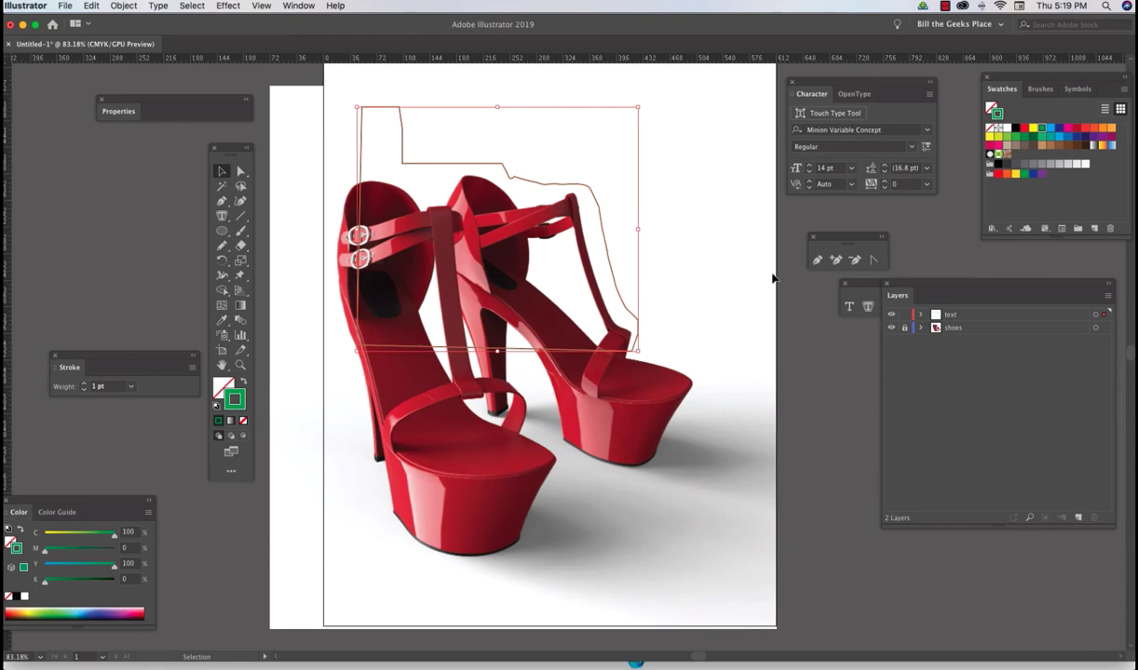
left_click(968, 317)
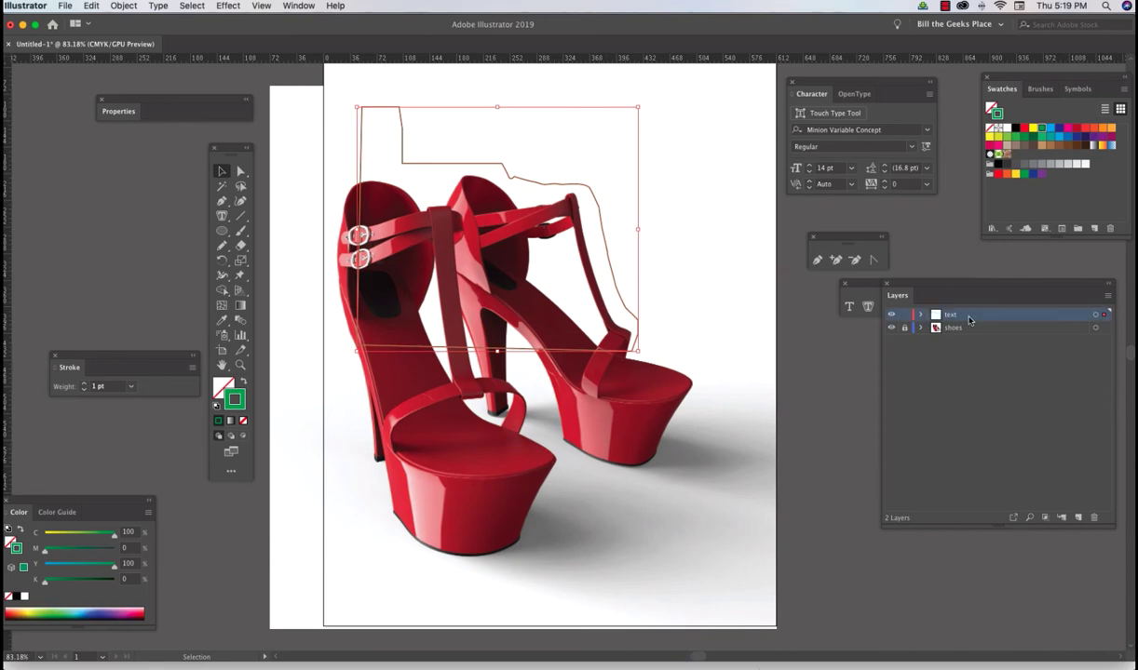
left_click(221, 231)
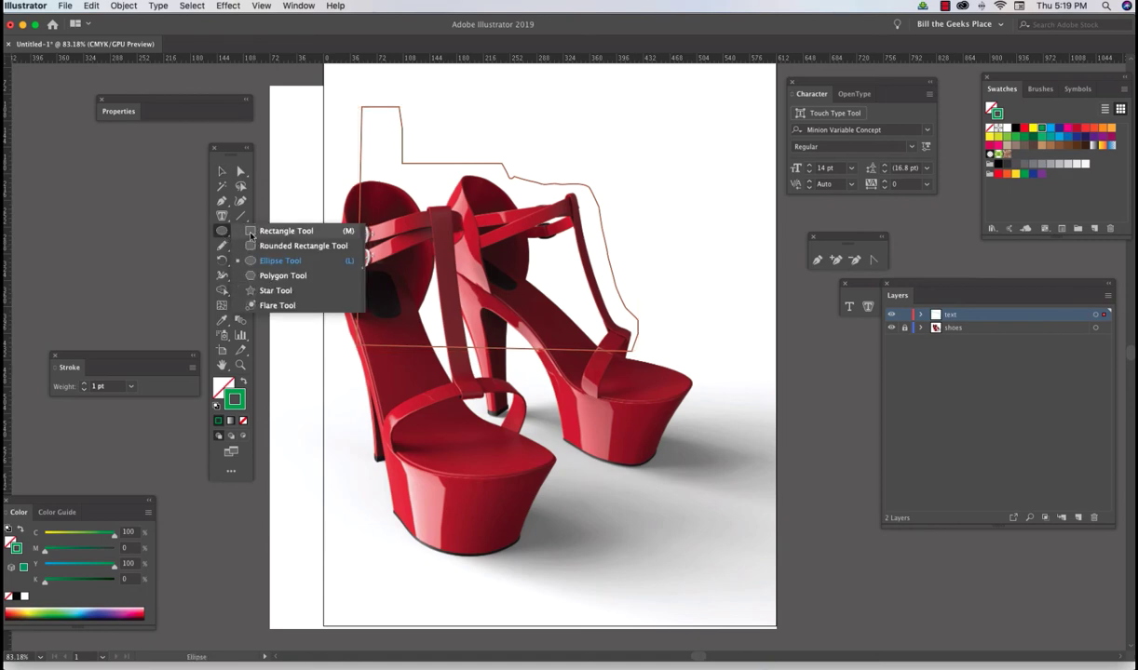
Step: Draw a rectangle over the right side of the page and paste the Kerning, Leading and Tracking article into it
left_click(251, 233)
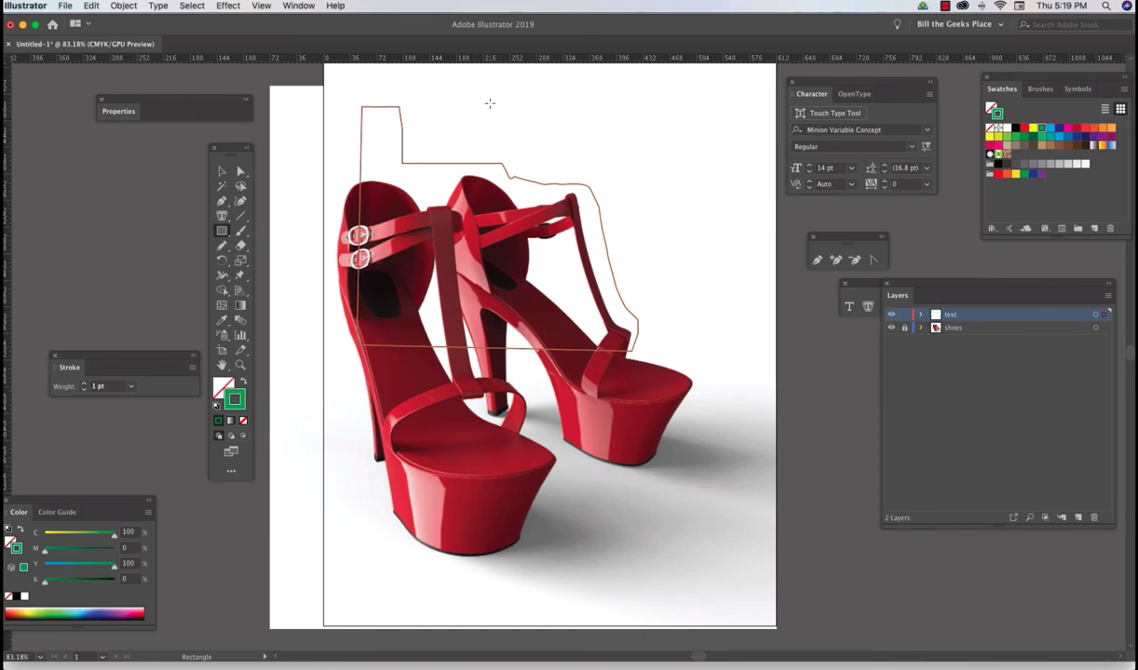
left_click_drag(490, 104, 749, 462)
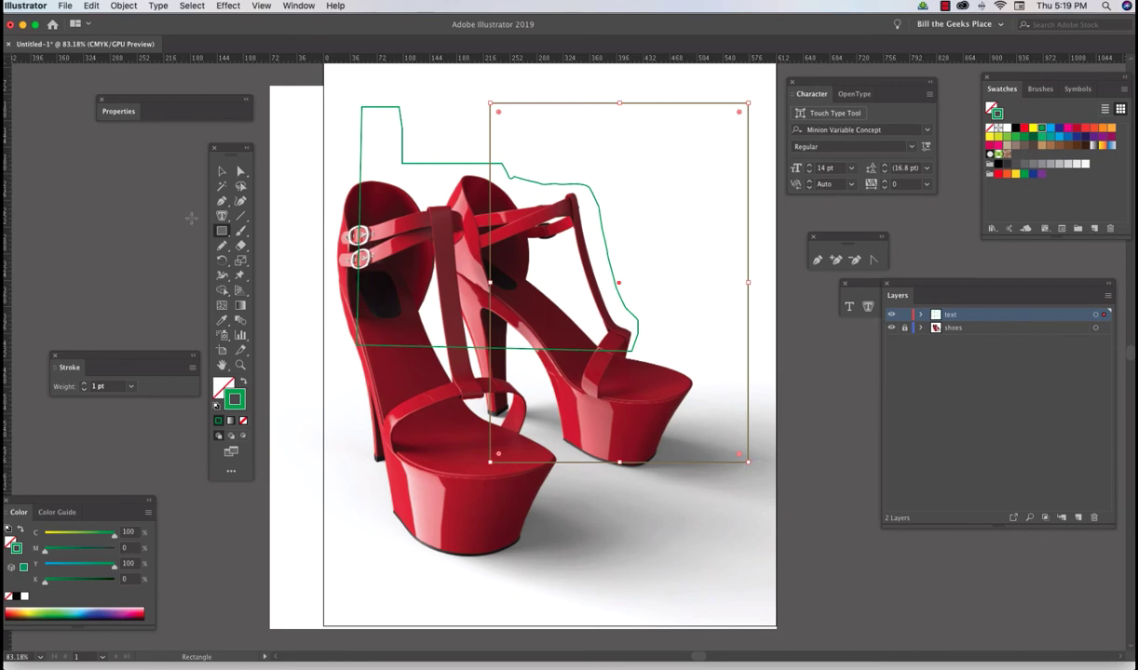
left_click(221, 215)
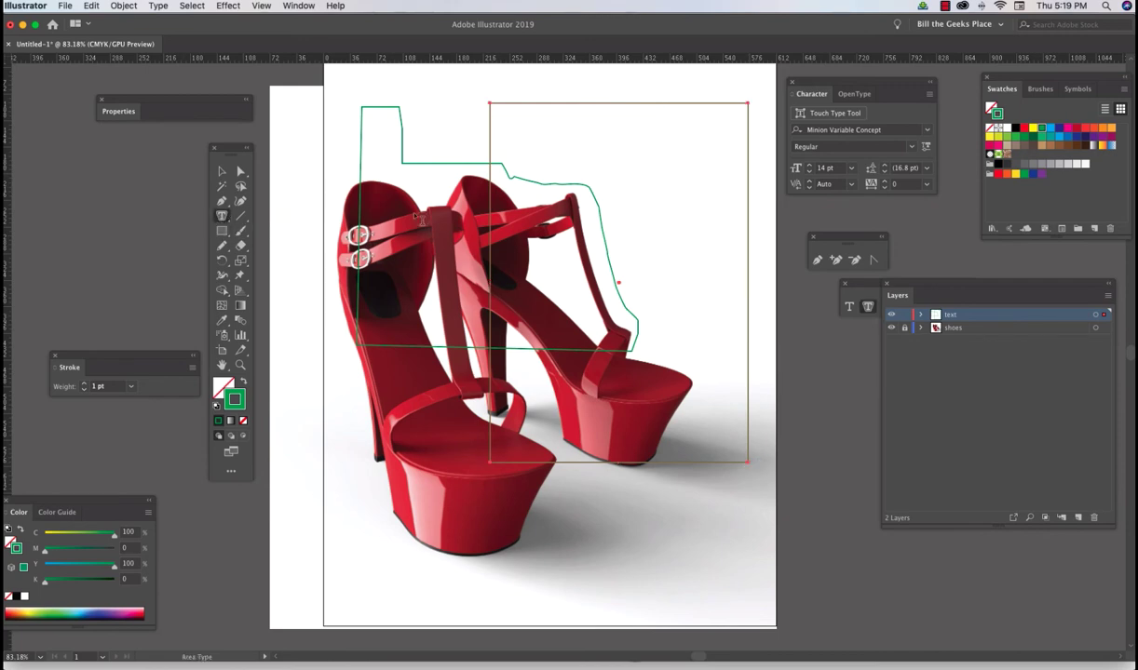
left_click(495, 115)
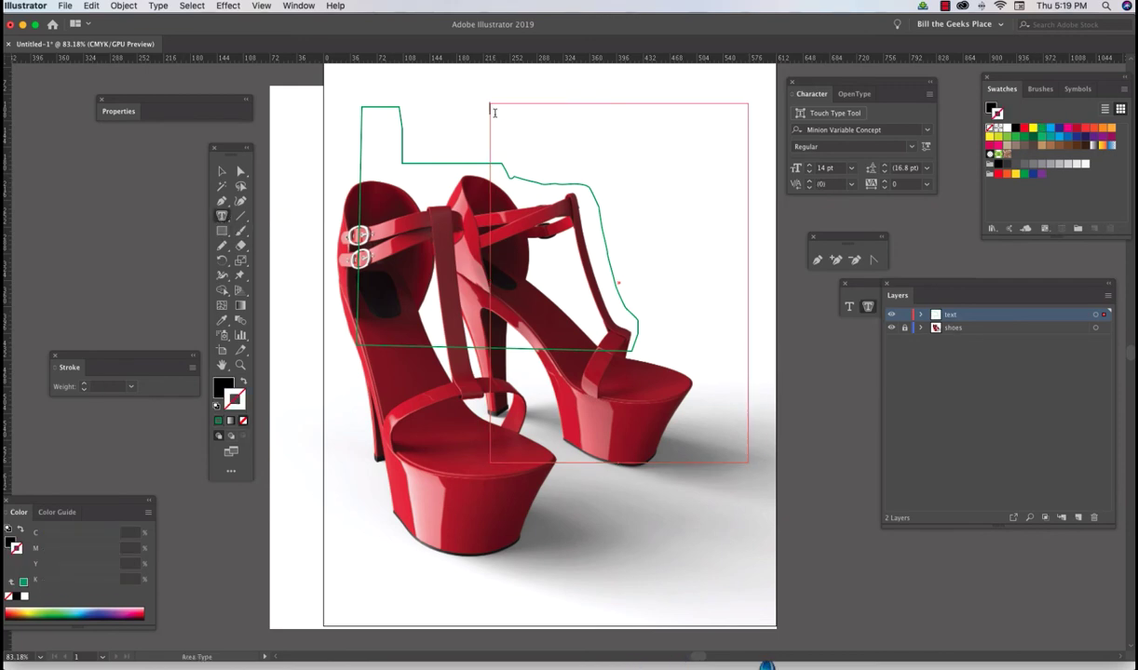
key("super+v")
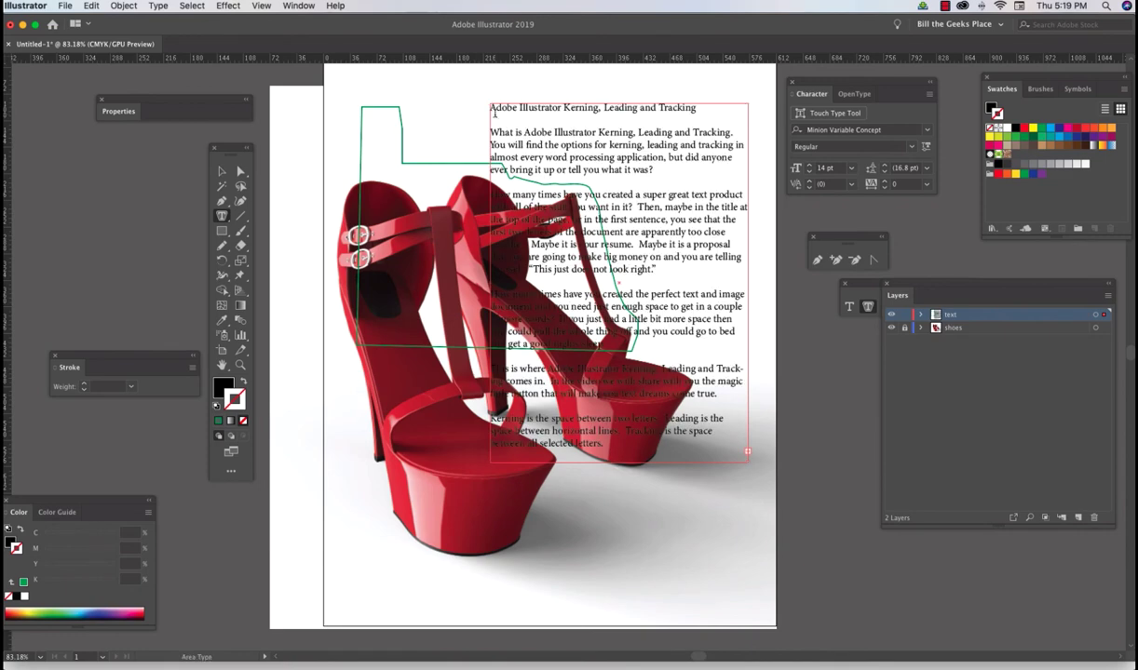
Step: In the Layers panel, move the traced shoe path above the article text
left_click(922, 320)
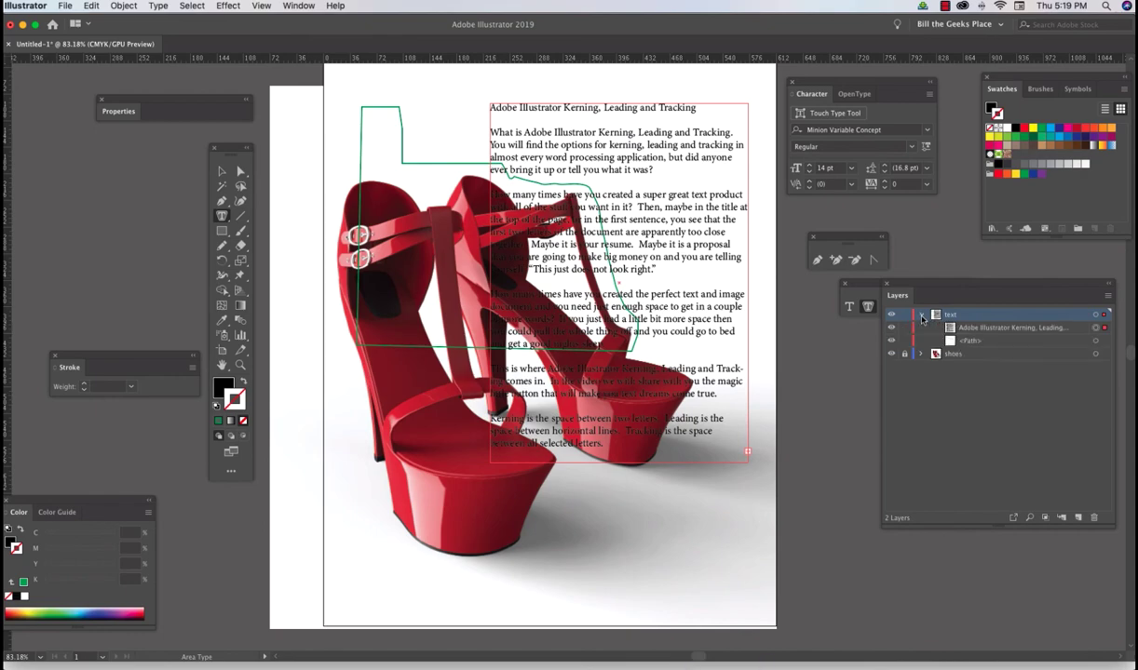
left_click(983, 345)
left_click_drag(984, 345, 982, 329)
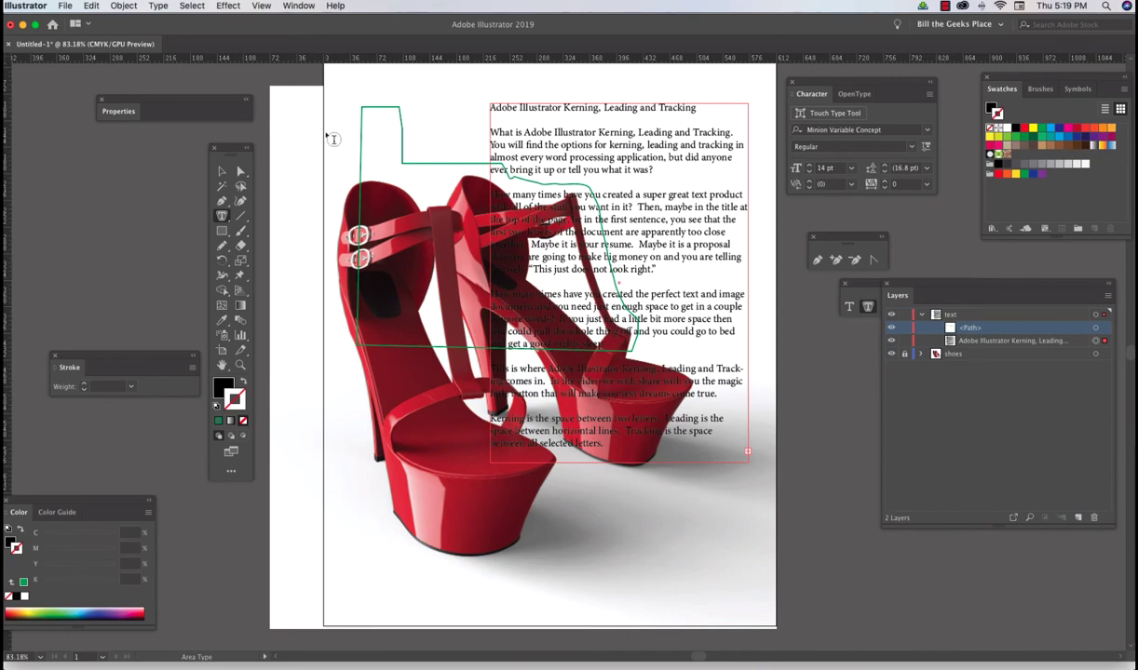
left_click(220, 172)
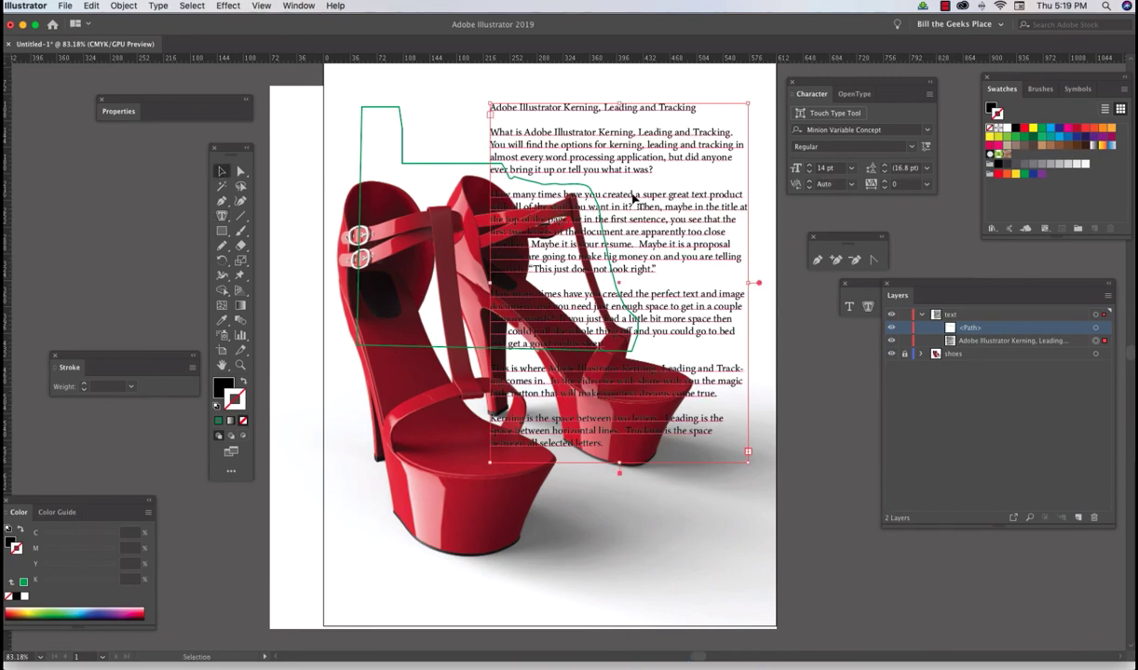
Step: Select the article frame and traced shoe path and apply Object > Text Wrap > Make
left_click(452, 166)
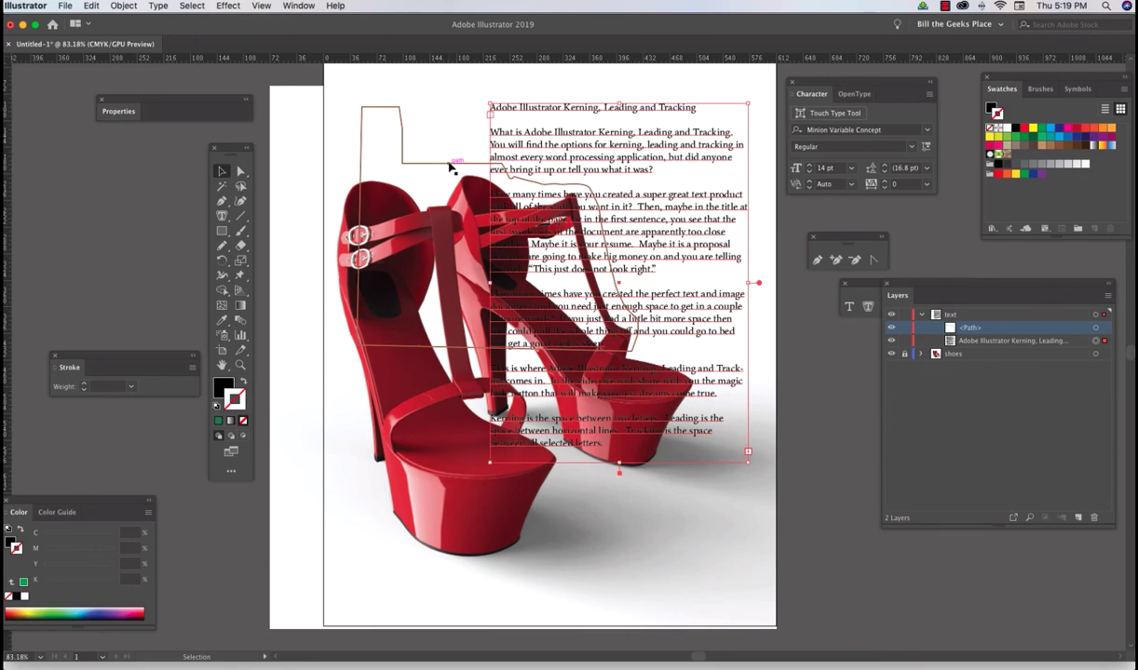
left_click(451, 167, "shift")
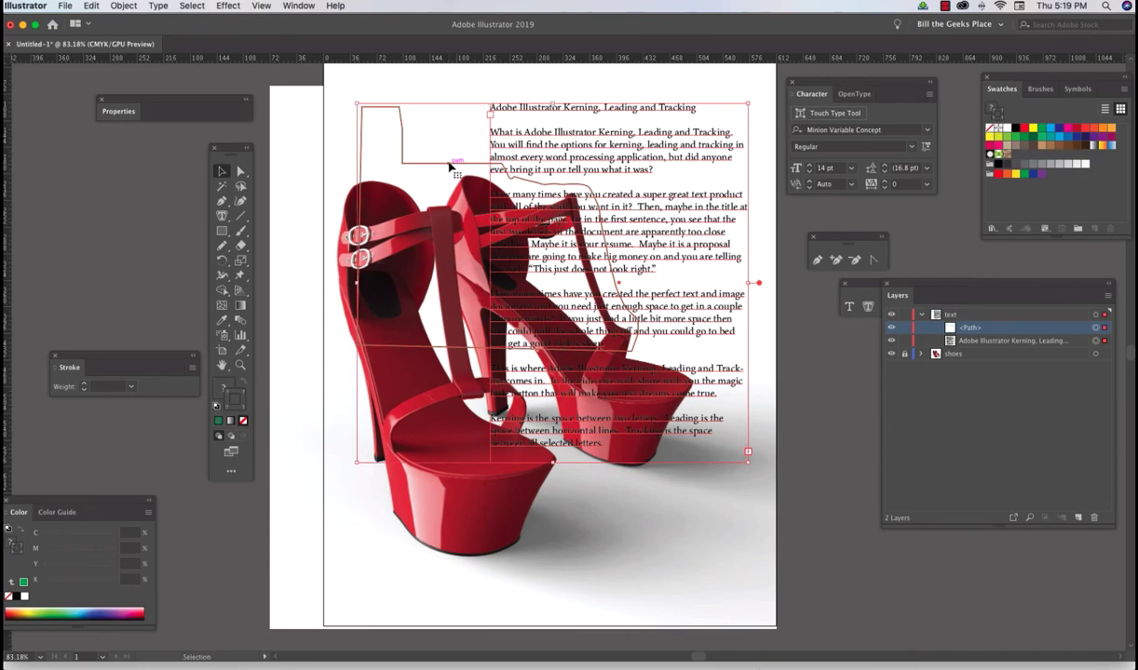
left_click(118, 6)
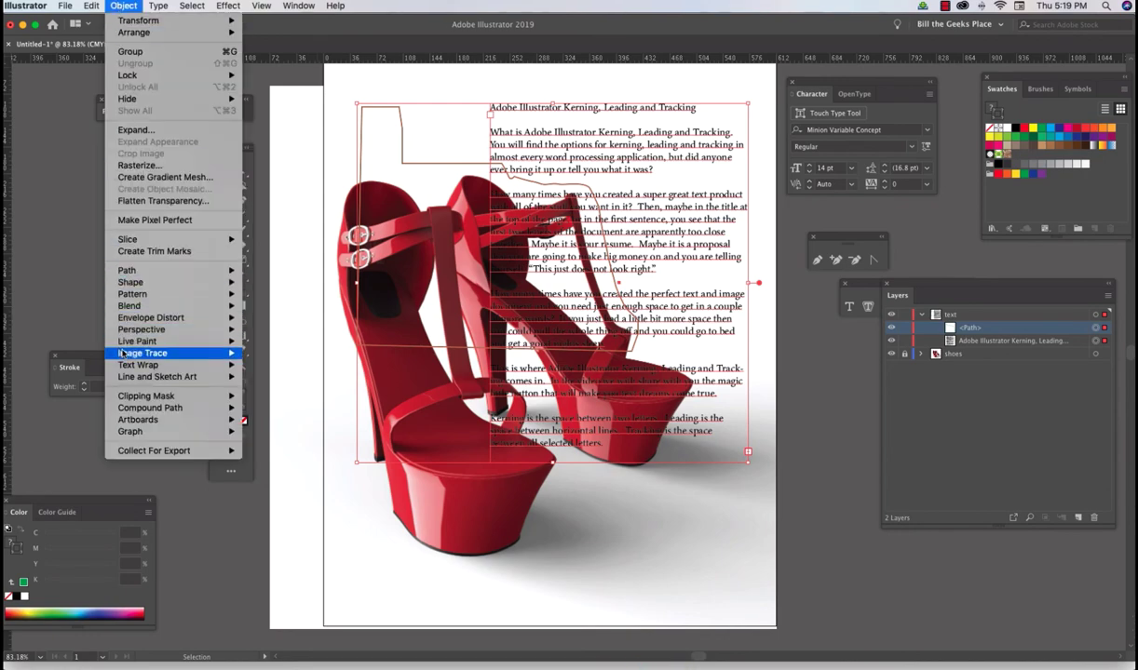
mouse_move(191, 365)
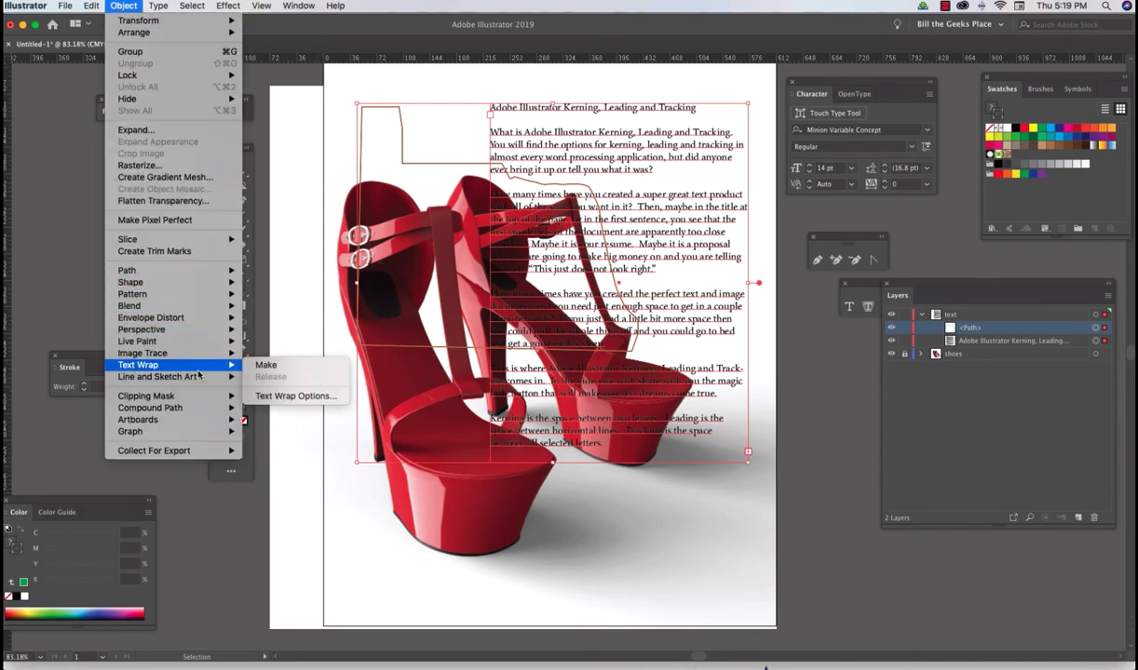
left_click(265, 366)
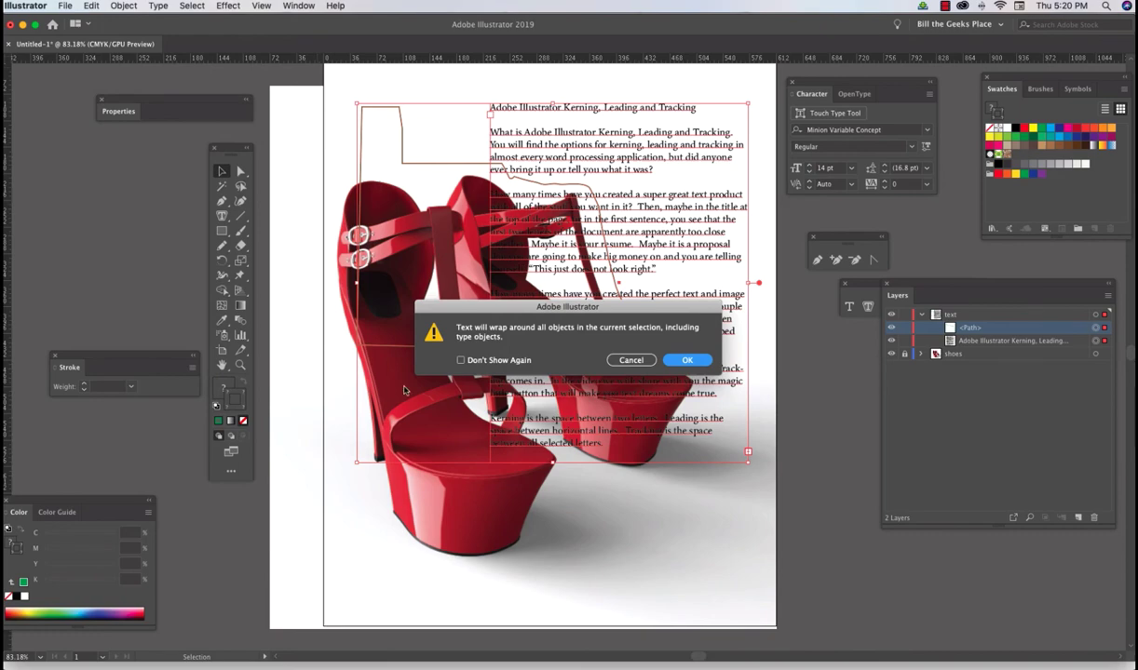
left_click(689, 360)
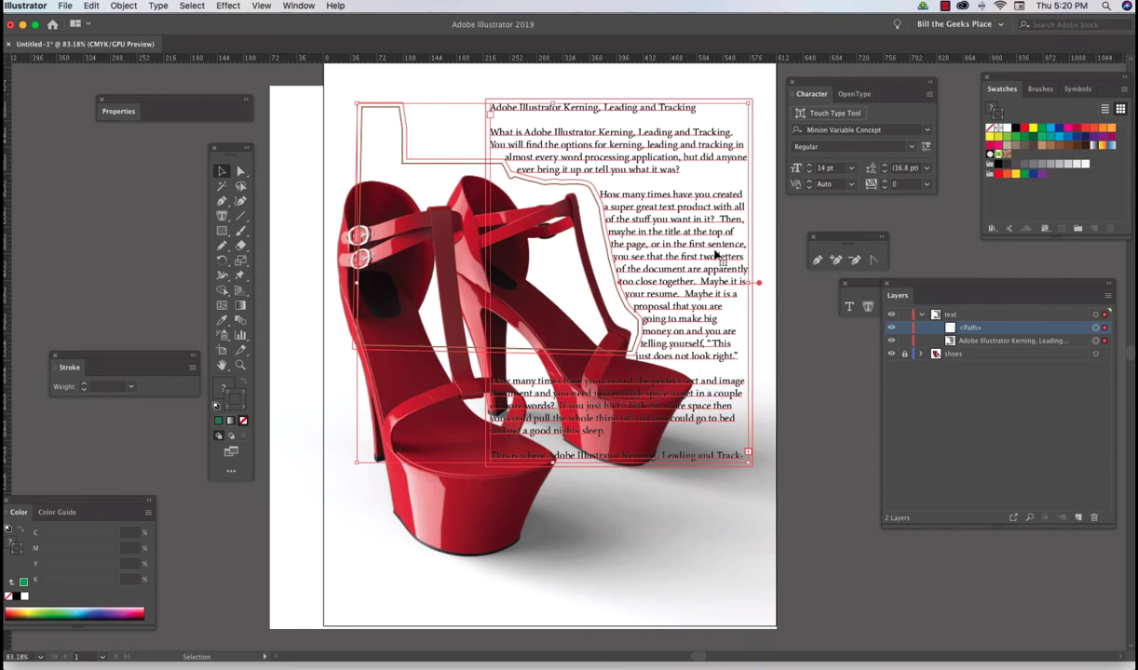
left_click(289, 128)
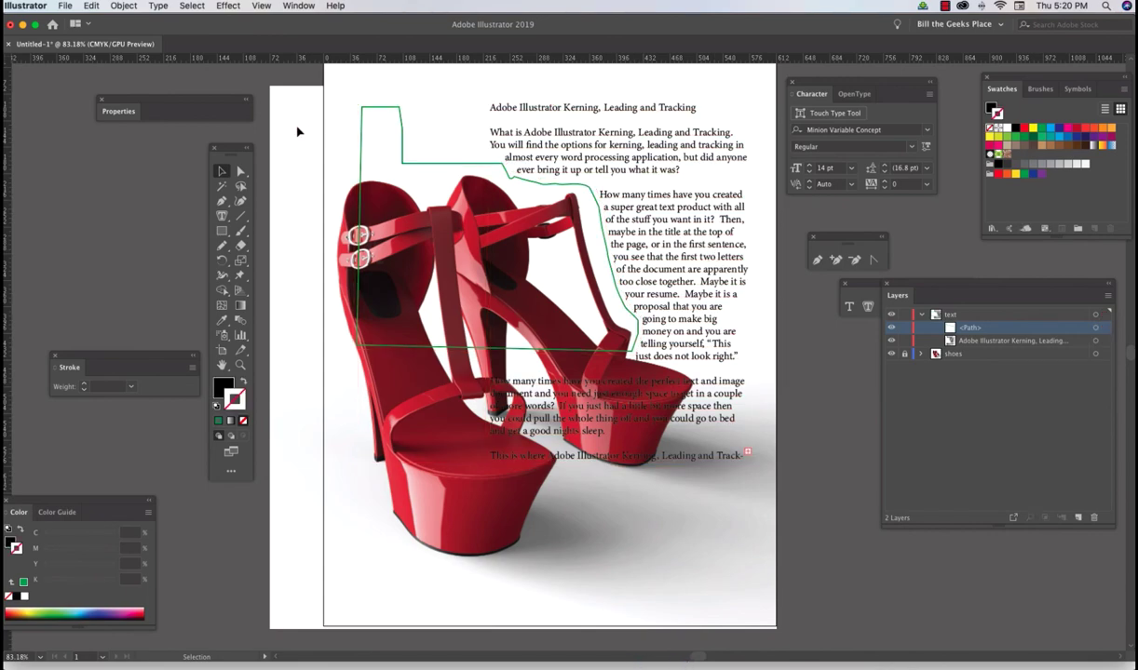
left_click(422, 169)
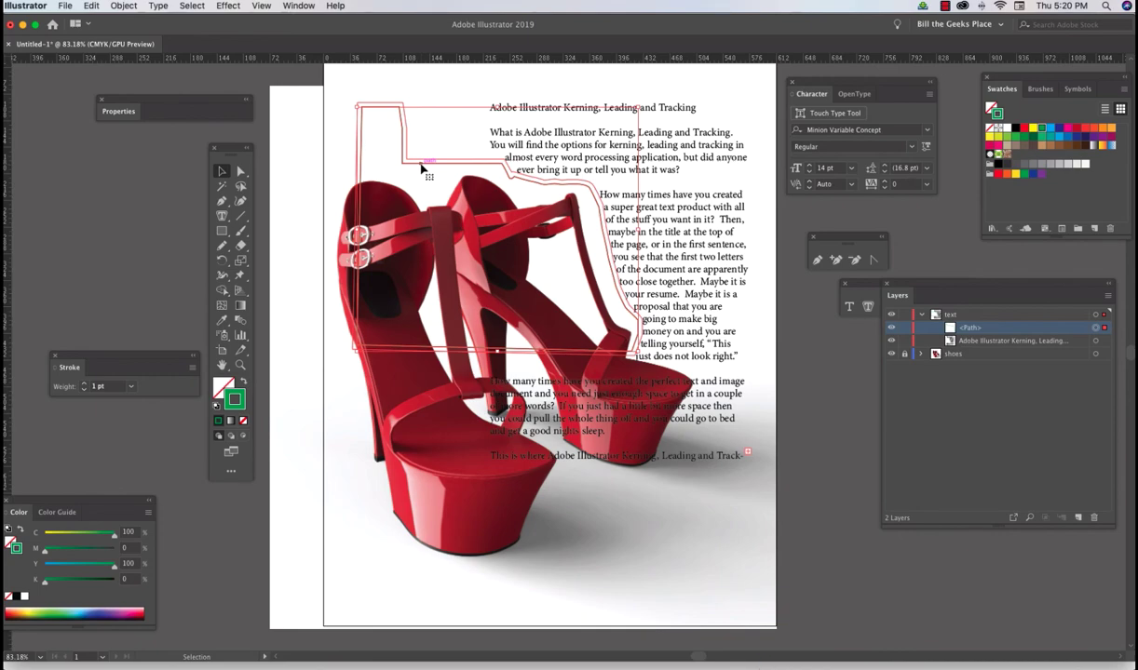
Step: Raise the Text Wrap Options offset from 6 pt to 20 pt with Preview on
left_click(132, 7)
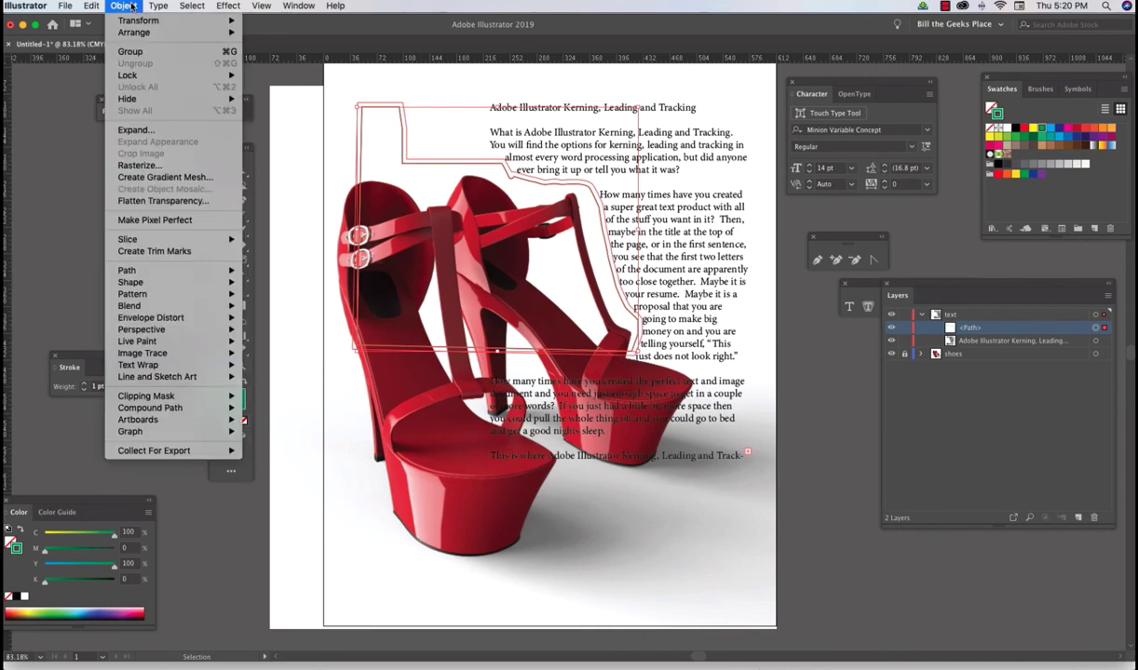
mouse_move(160, 363)
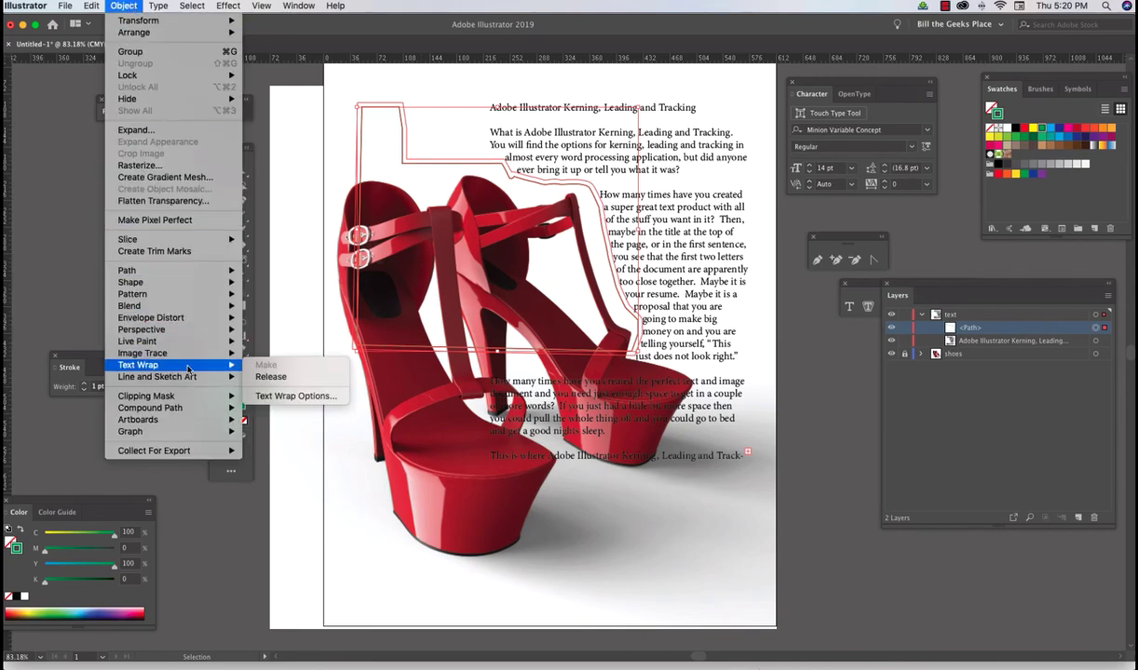
left_click(285, 396)
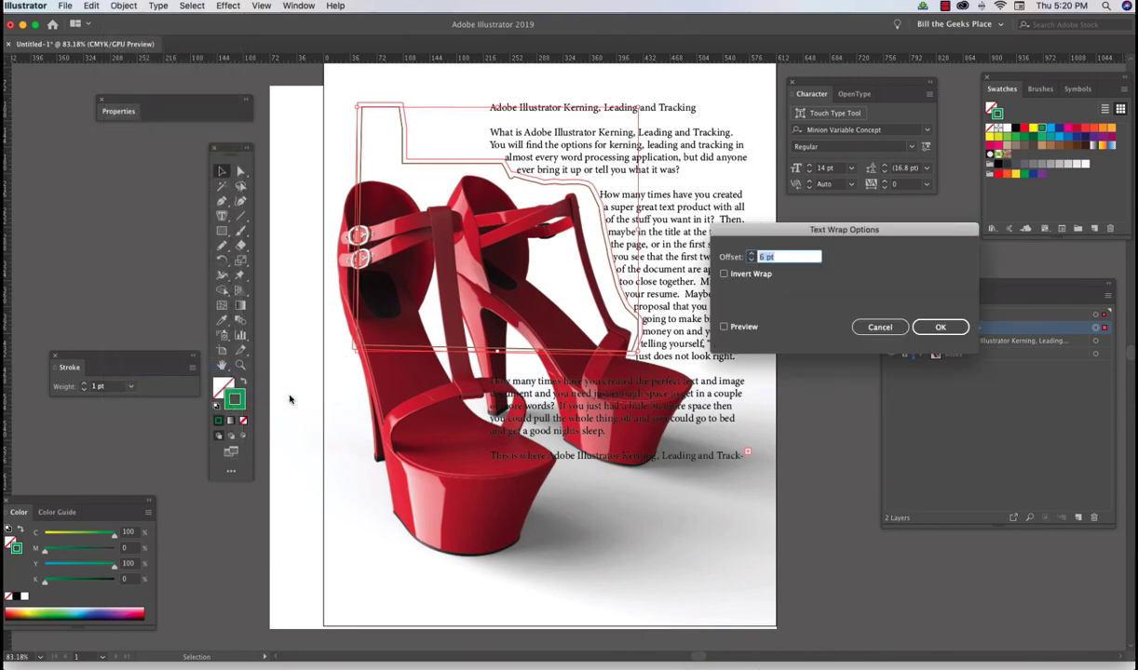
left_click(724, 327)
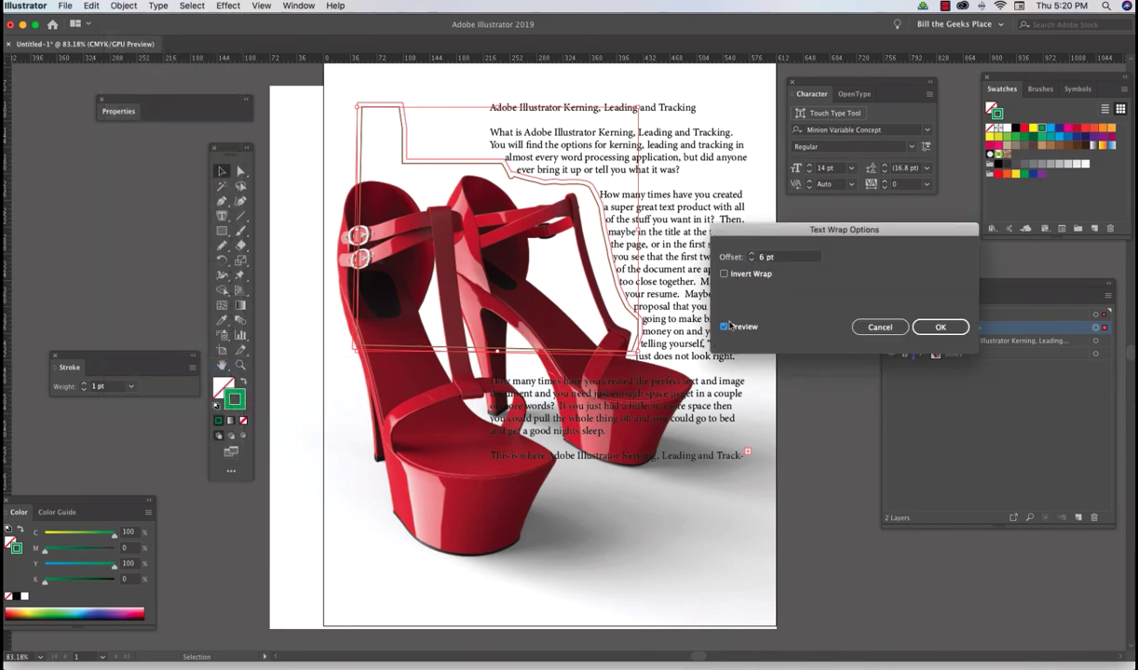
left_click(751, 254)
left_click(751, 254)
left_click(751, 255)
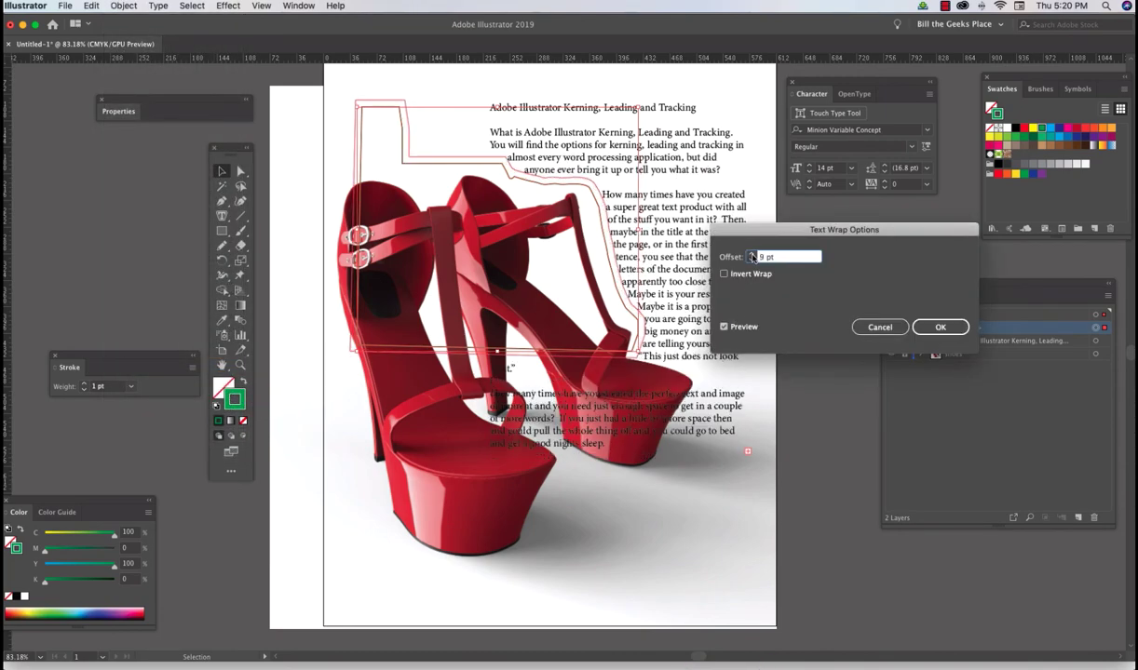
left_click(752, 254)
left_click(752, 255)
left_click(752, 254)
left_click(752, 254)
left_click(751, 254)
left_click(751, 254)
left_click(752, 254)
left_click(751, 255)
left_click(752, 254)
left_click(751, 254)
left_click(751, 254)
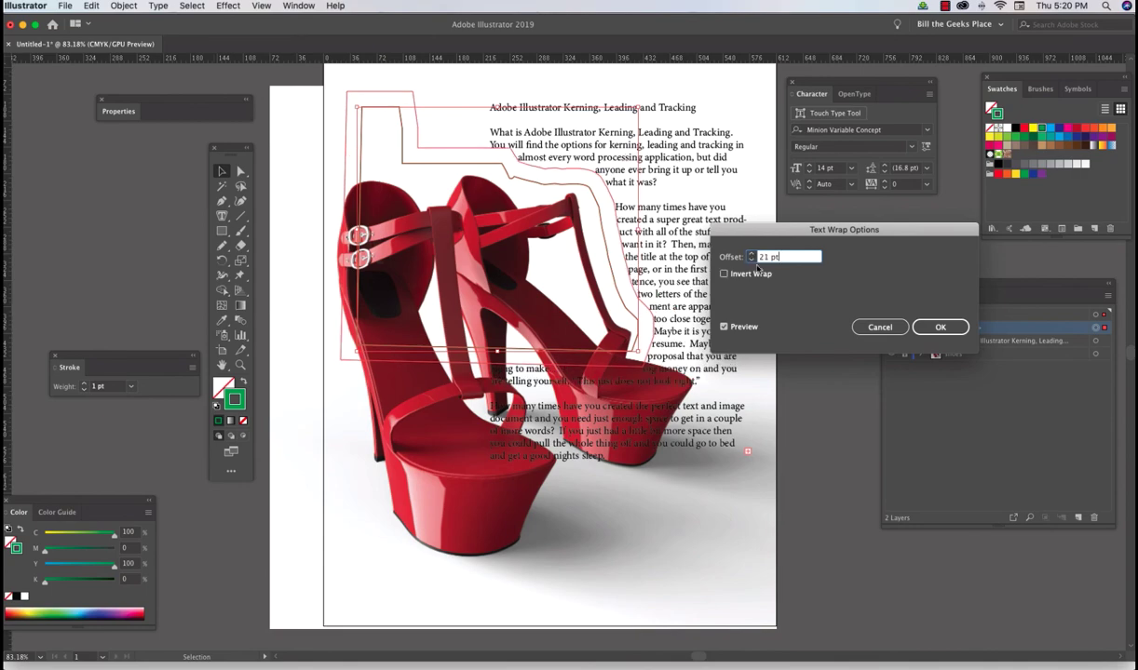
left_click(943, 327)
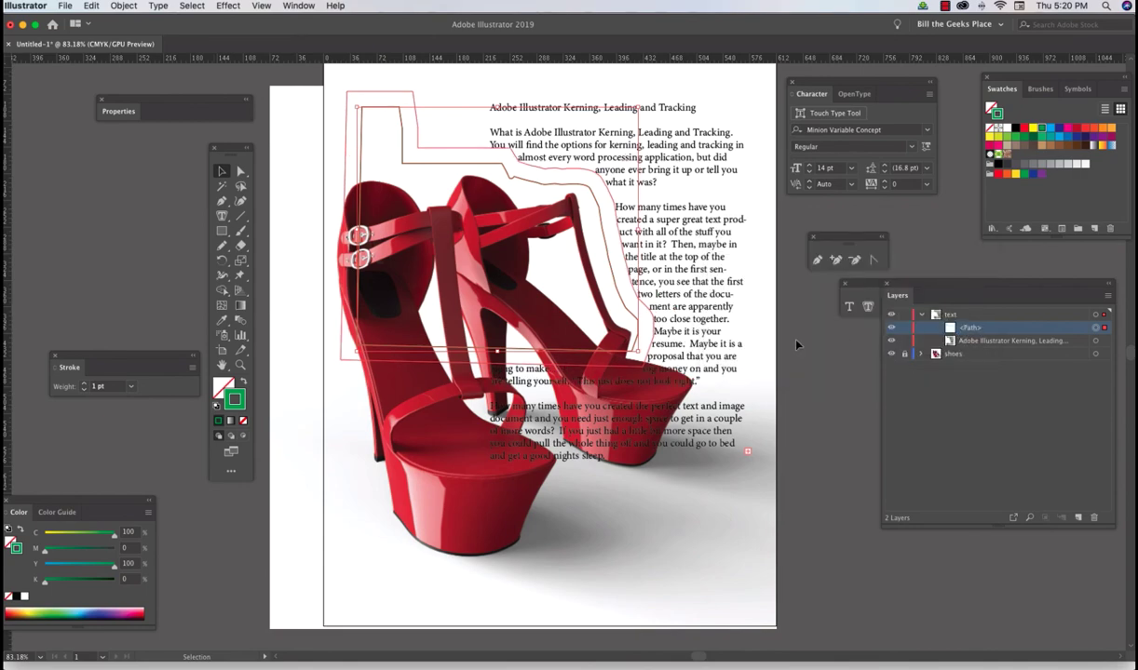
left_click(757, 324)
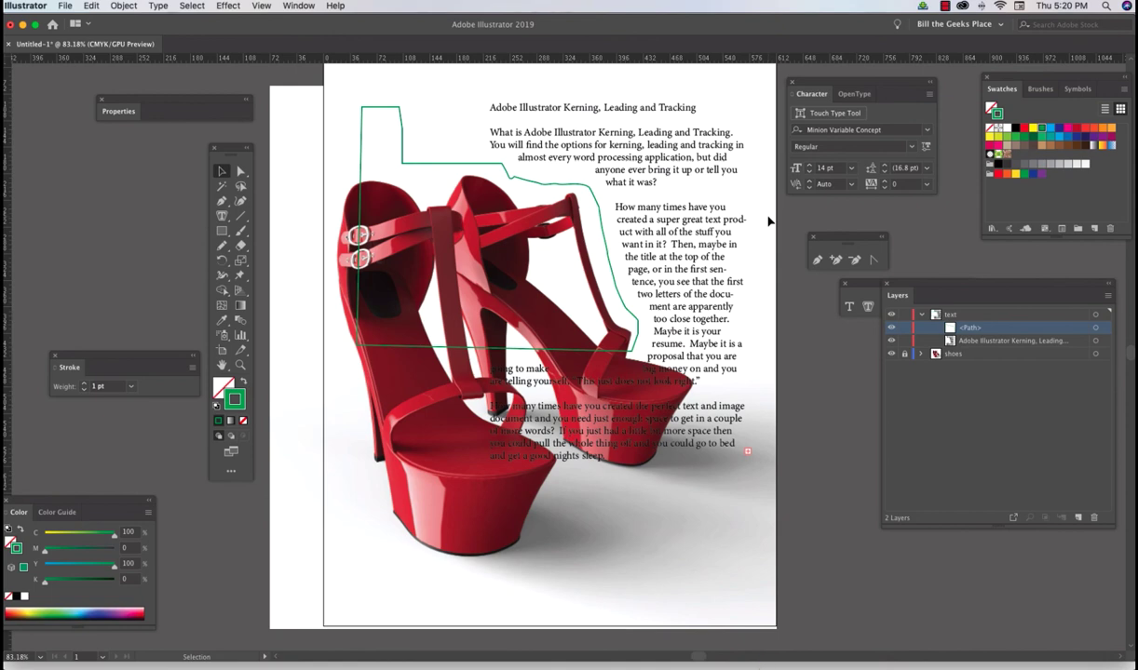
Step: Set the traced shoe path's stroke to None so the outline is hidden
left_click(546, 109)
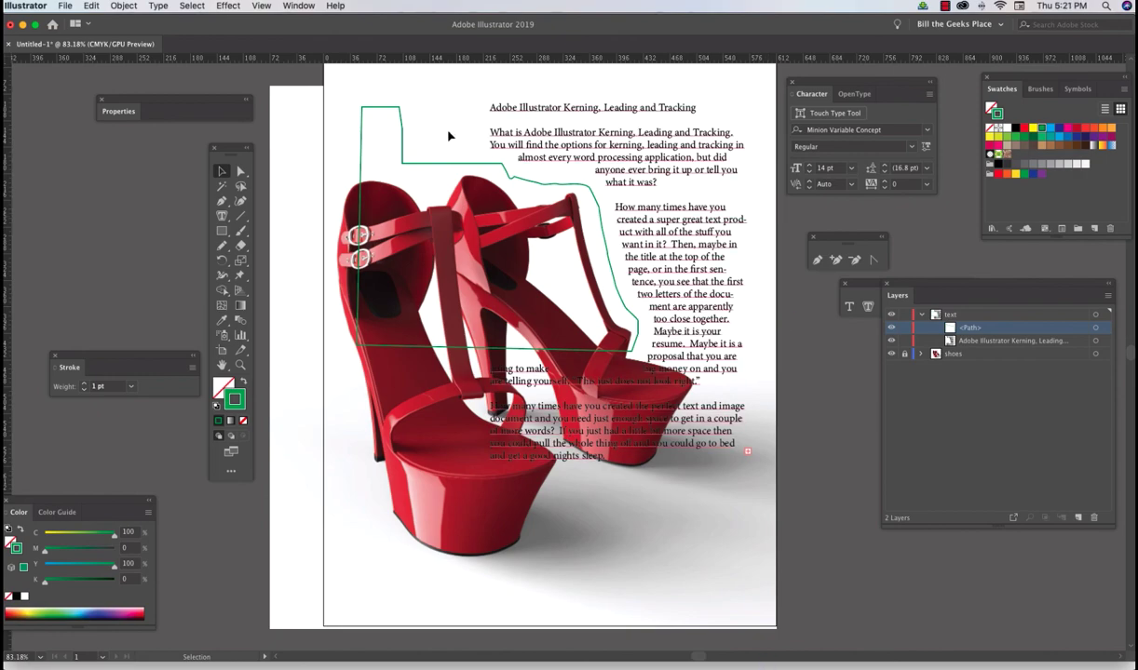
left_click(391, 110)
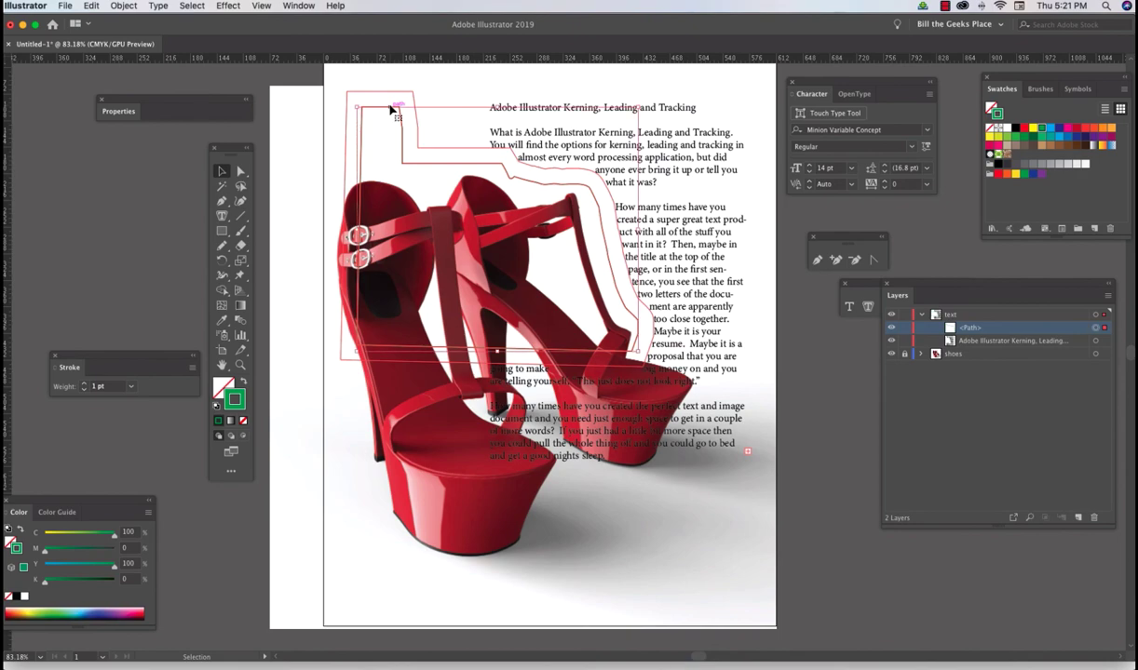
left_click(243, 422)
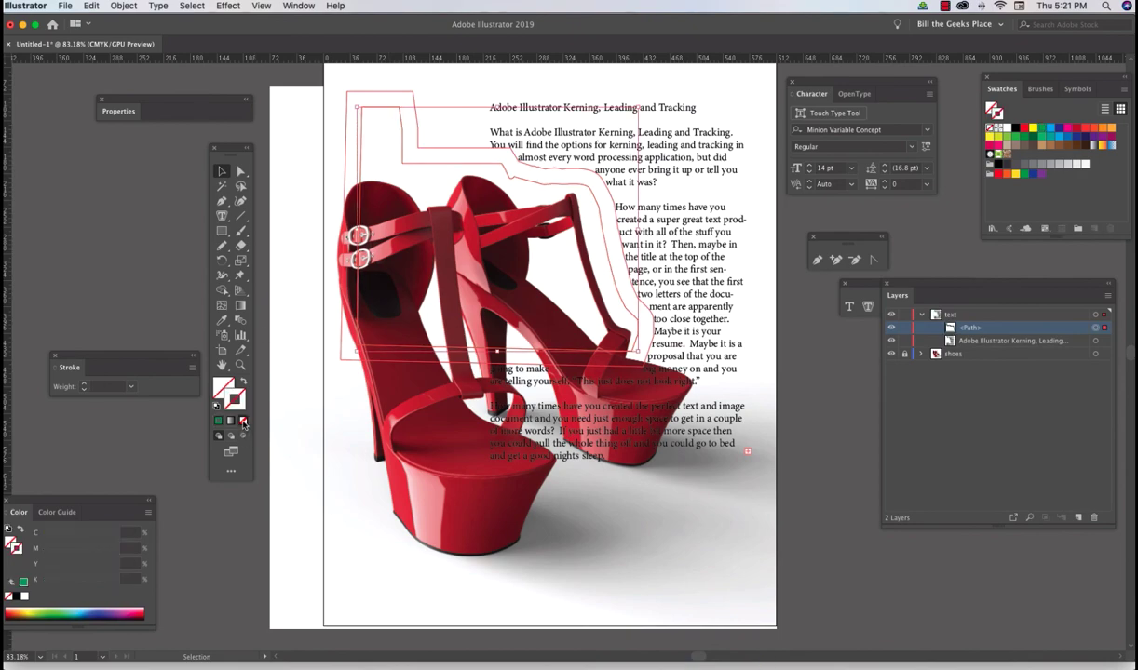
left_click(288, 350)
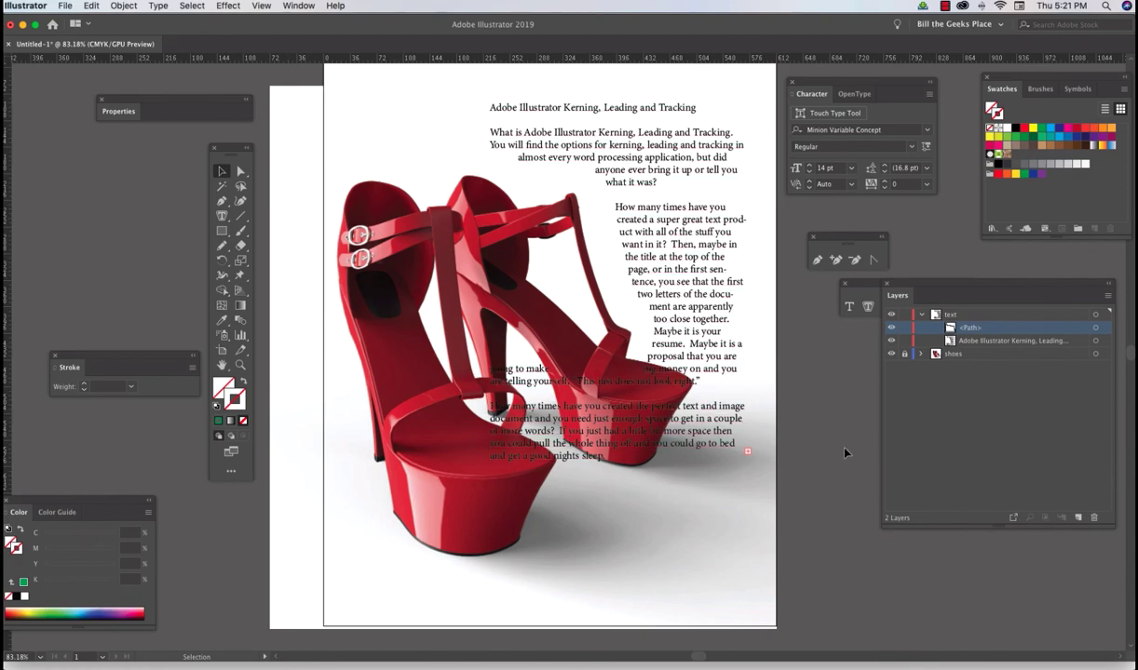